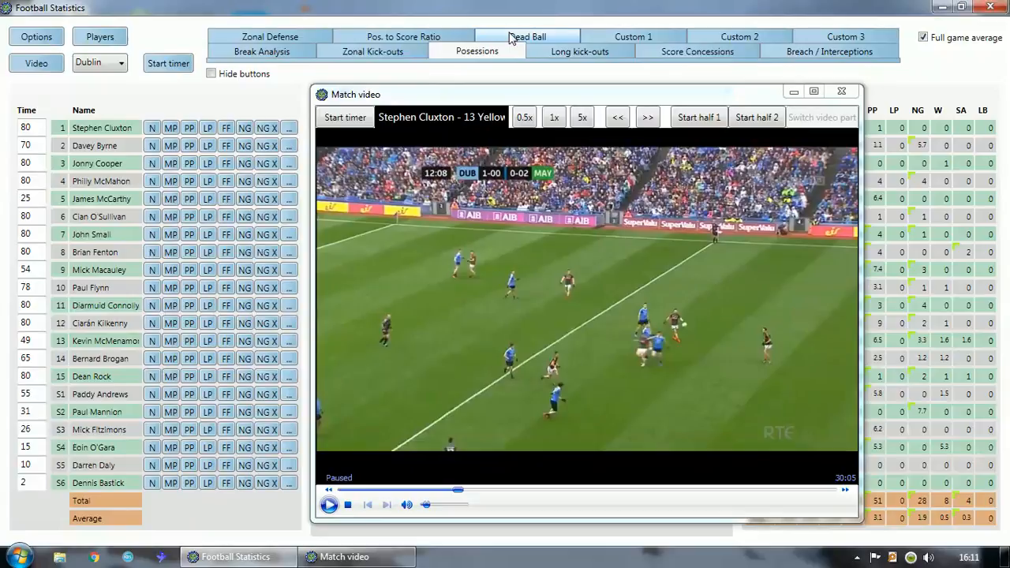
Rename the Custom 1 statistics page as "Hand Pass Kick Pass"
left_click(632, 40)
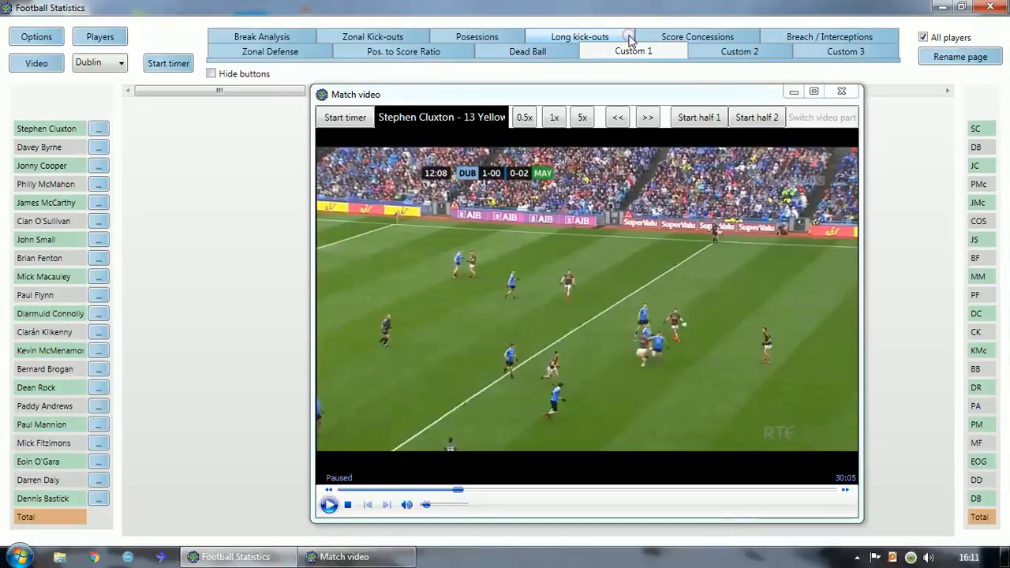
left_click(597, 96)
left_click_drag(597, 96, 549, 126)
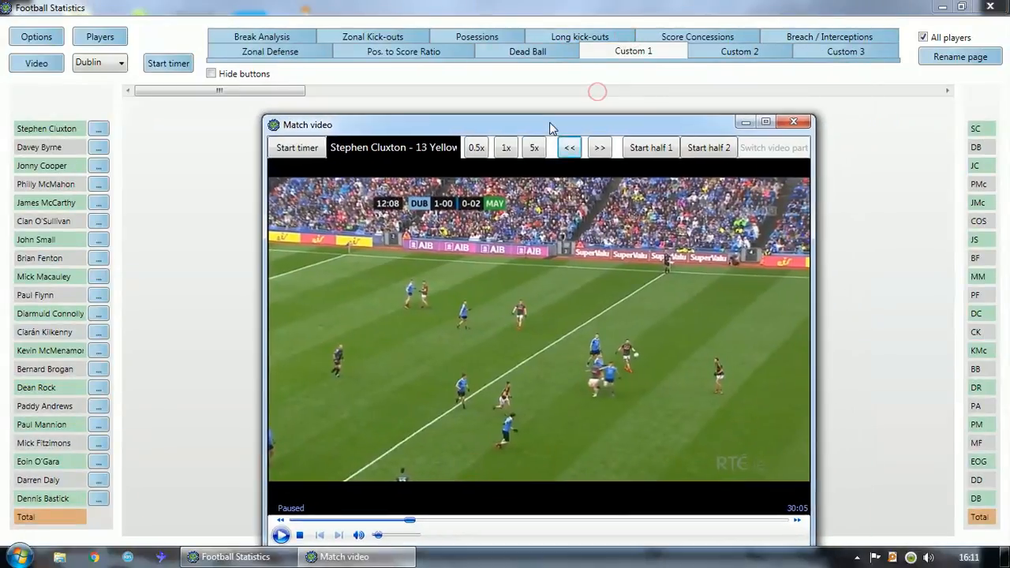
left_click(939, 59)
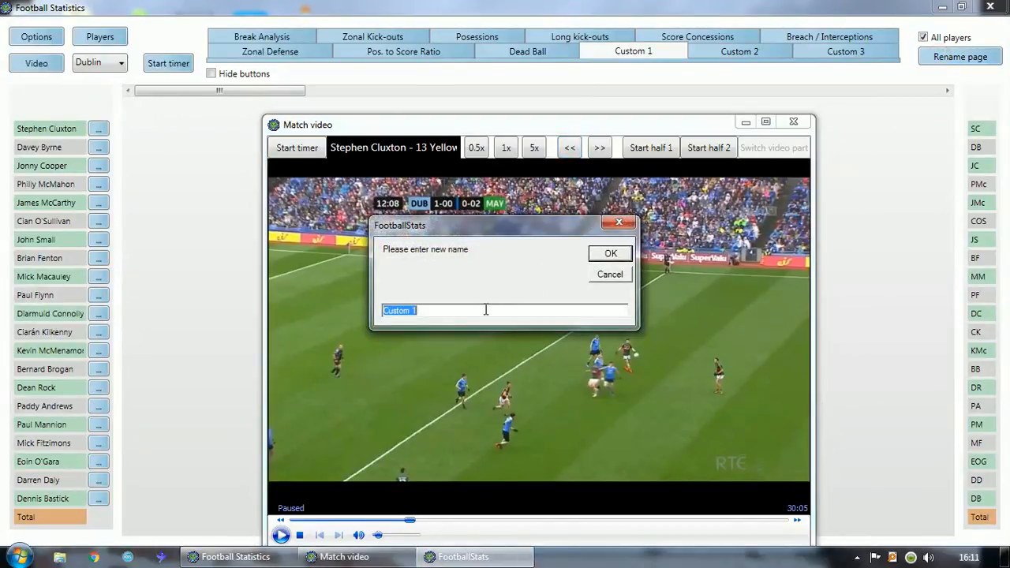
key("BackSpace")
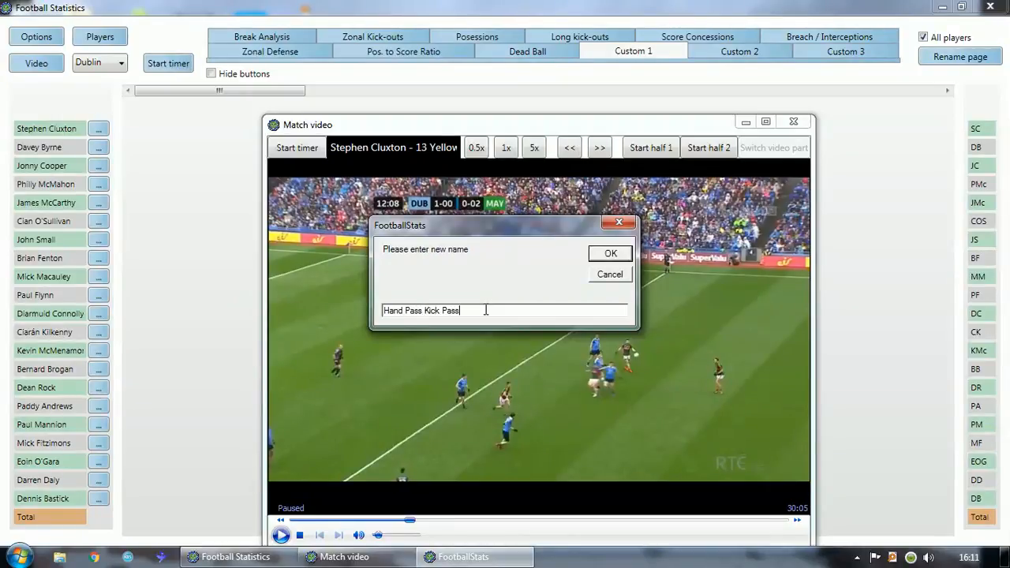
left_click(610, 252)
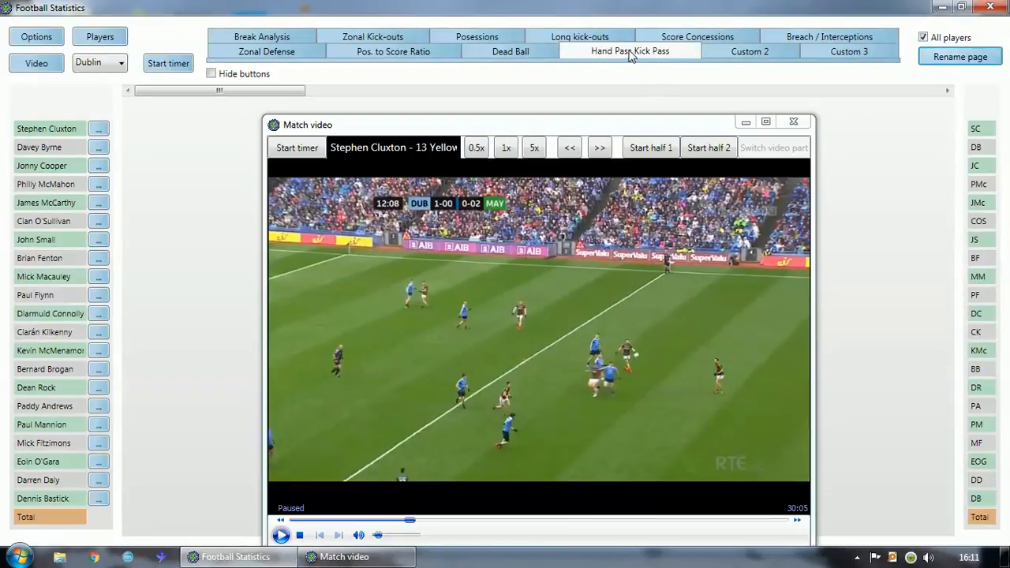
Toggle the All players display off and back on for the Hand Pass Kick Pass page
left_click(564, 135)
left_click_drag(564, 132, 578, 98)
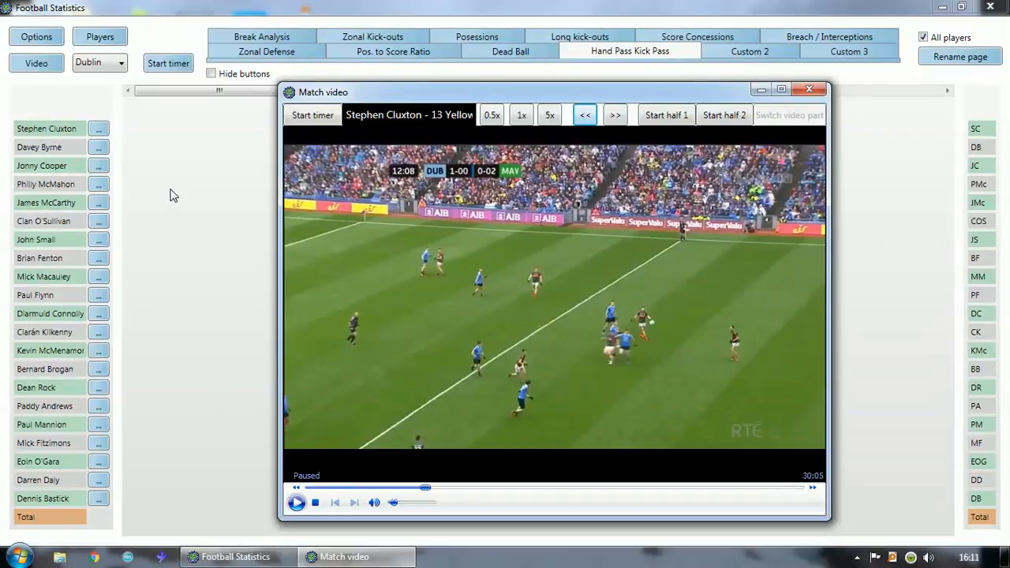
left_click(923, 38)
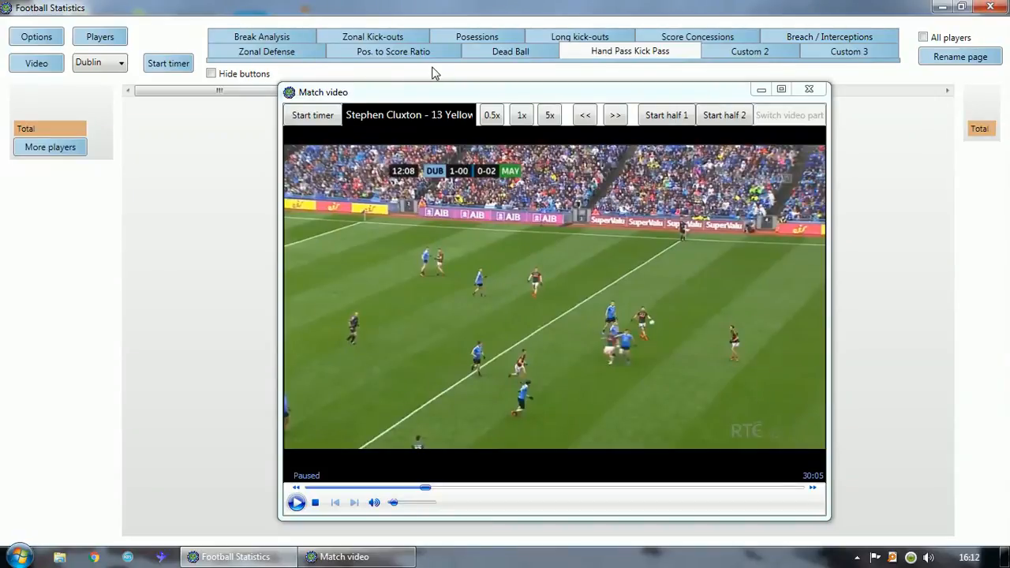
left_click(924, 38)
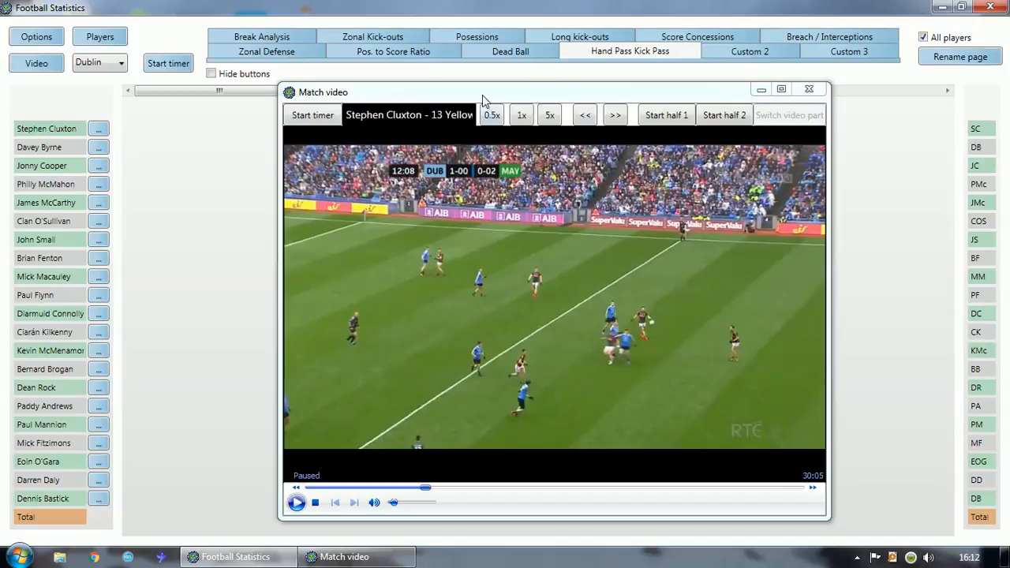
Play the match video to 30:10 and record a new event type "Hand Pass" for Mick Macauley
left_click_drag(481, 93, 414, 85)
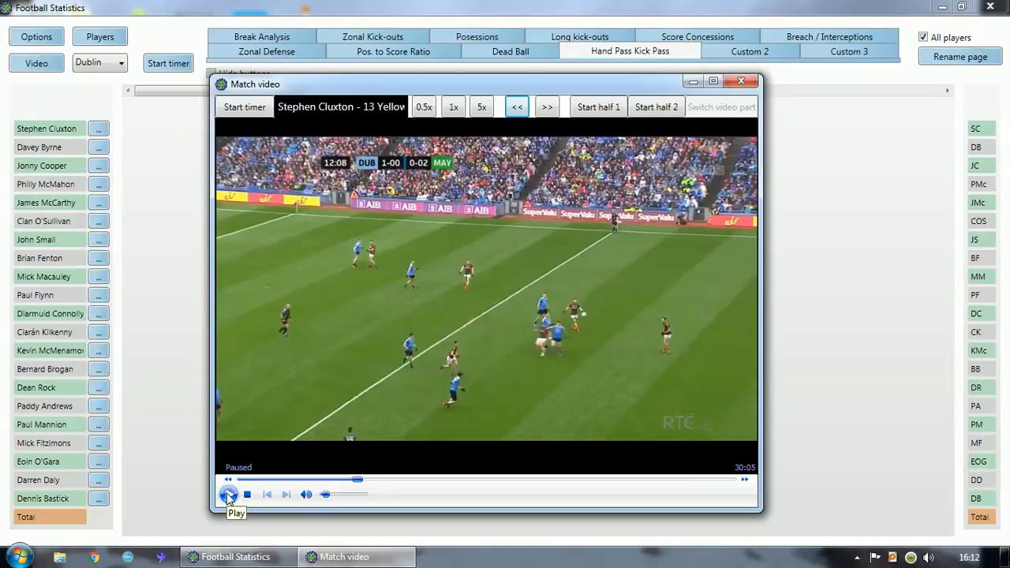
left_click_drag(403, 82, 438, 87)
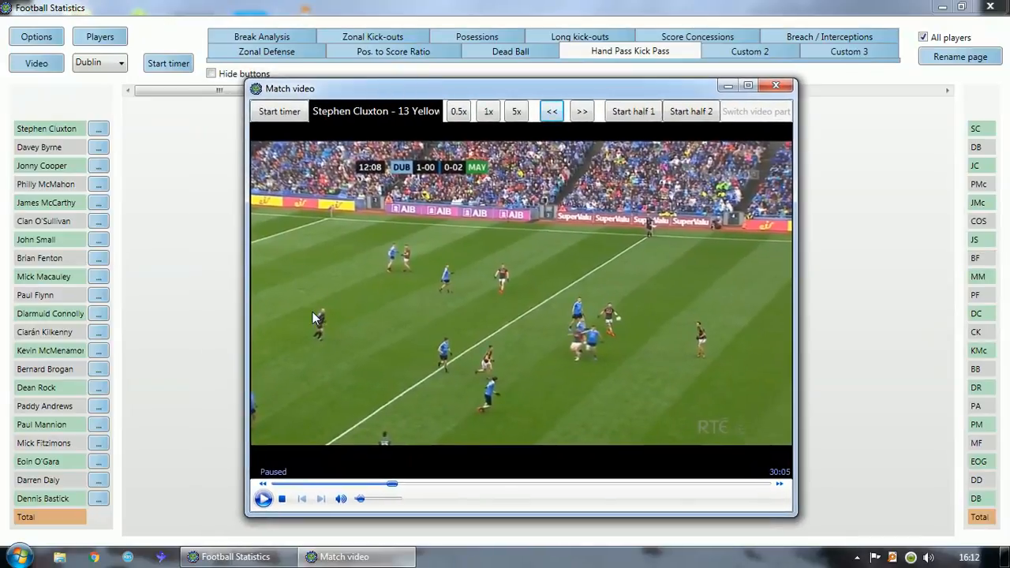
left_click(263, 498)
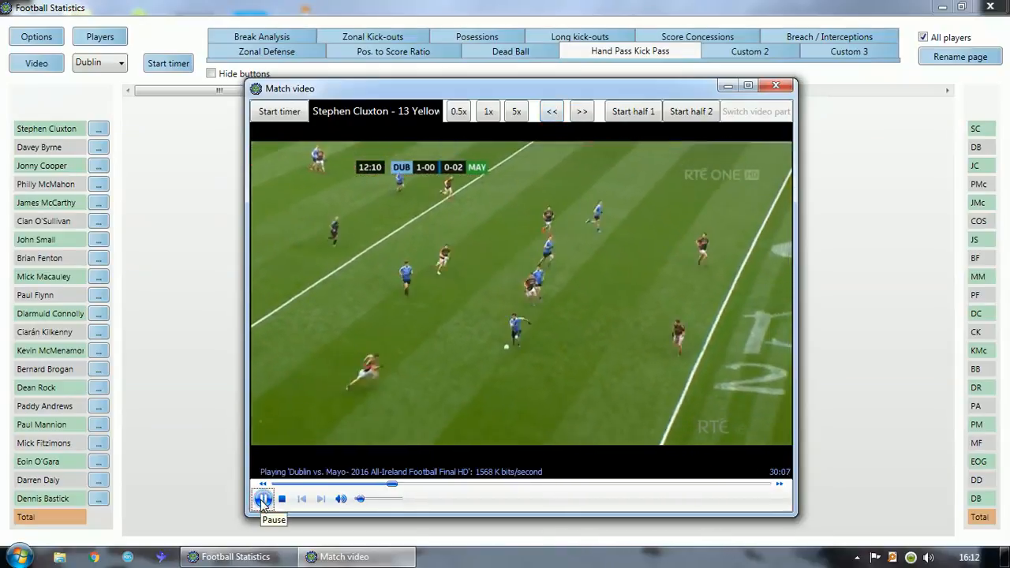
left_click(263, 499)
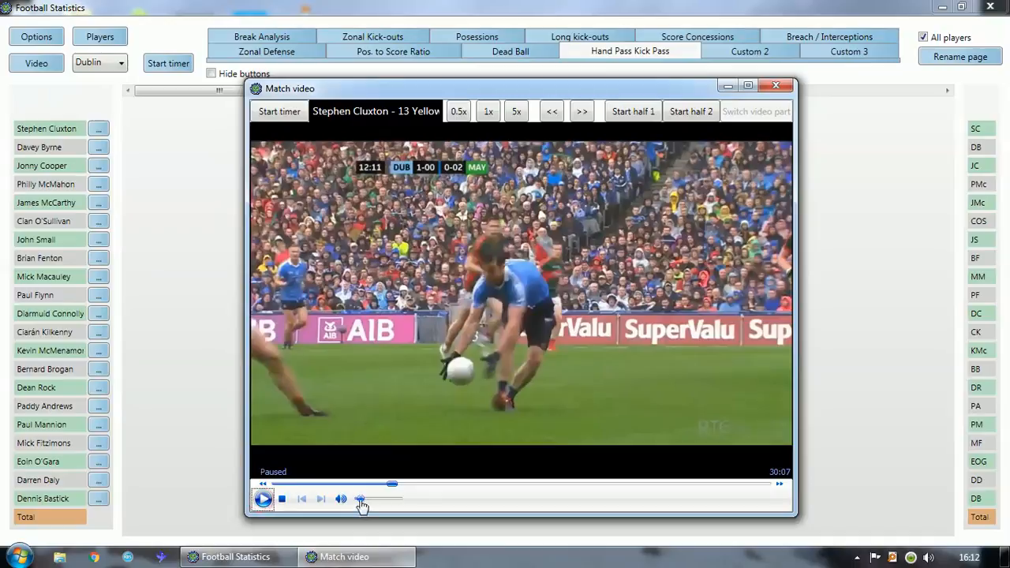
left_click(263, 499)
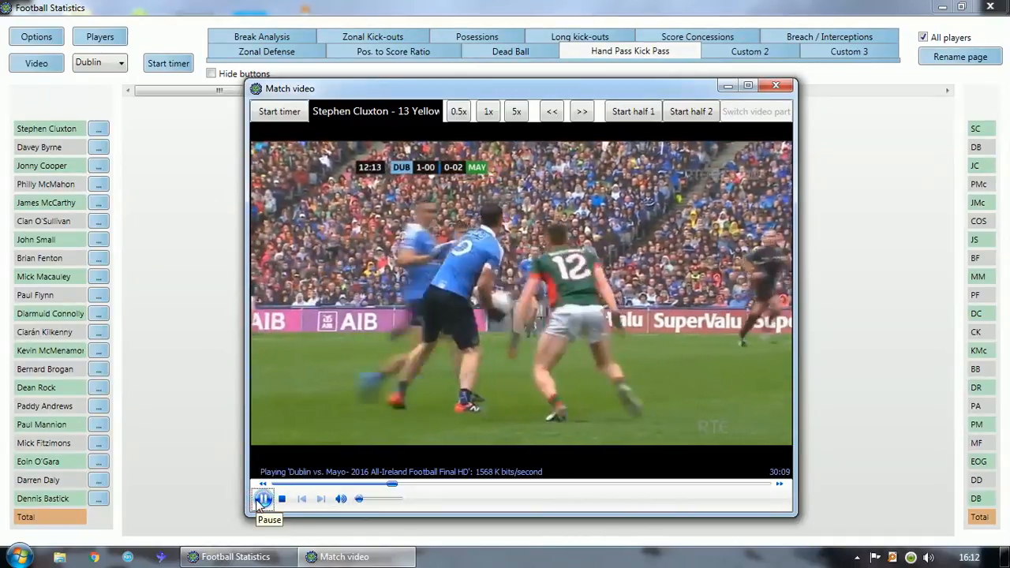
left_click(262, 498)
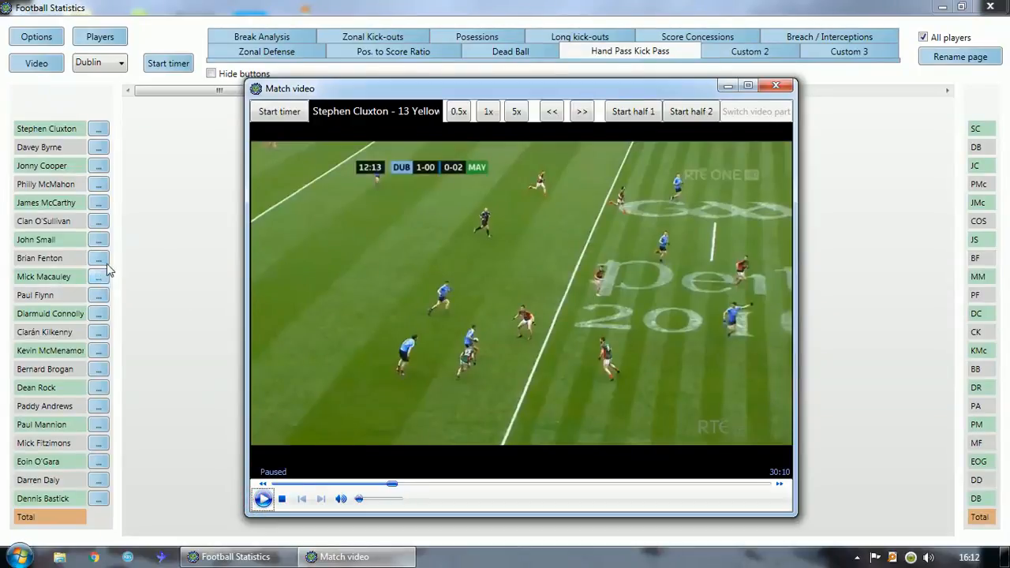
left_click(99, 278)
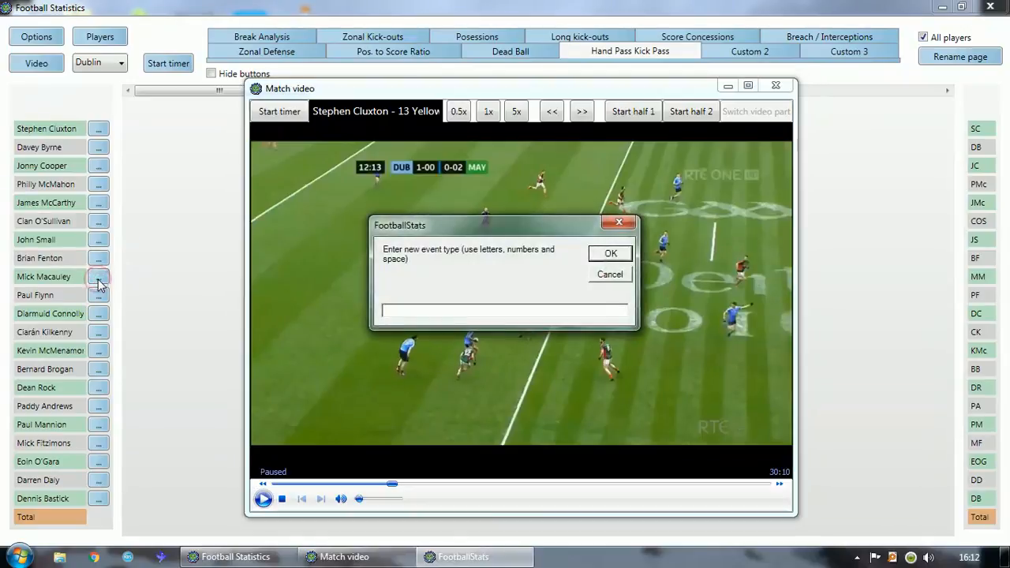
type("Hand Pass")
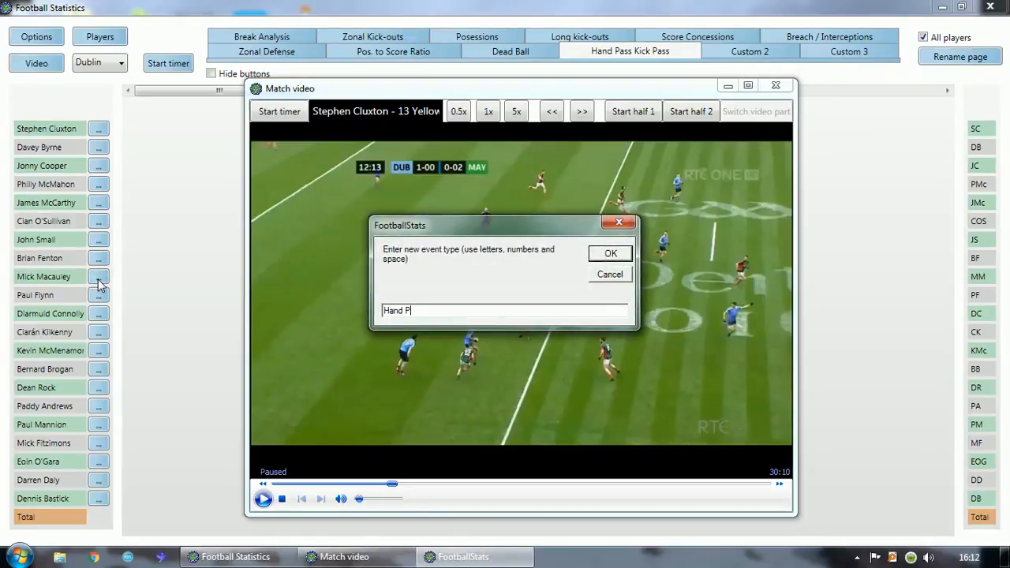
left_click(593, 259)
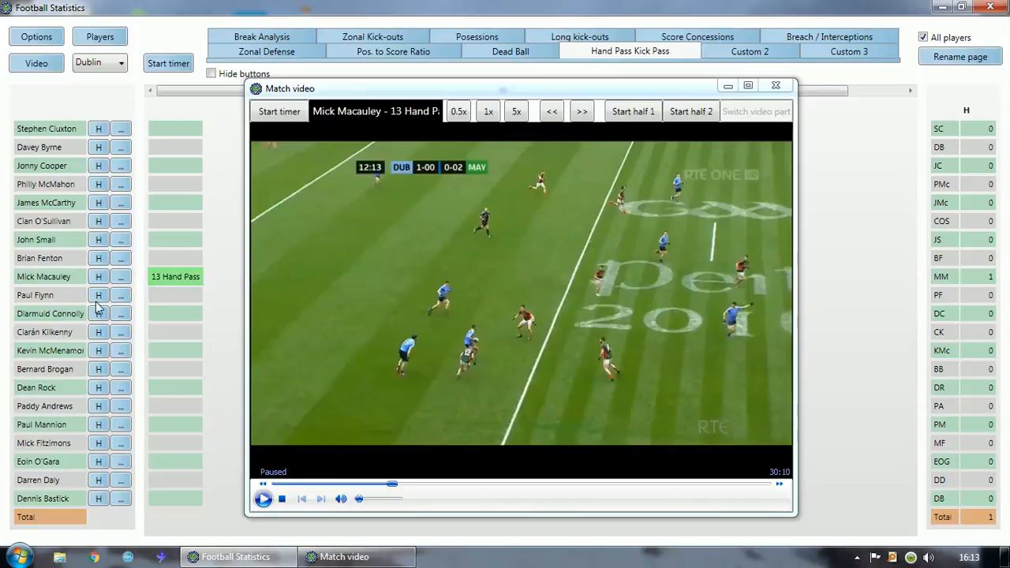
Advance the match video to 30:12 and record a Hand Pass for James McCarthy
left_click(264, 499)
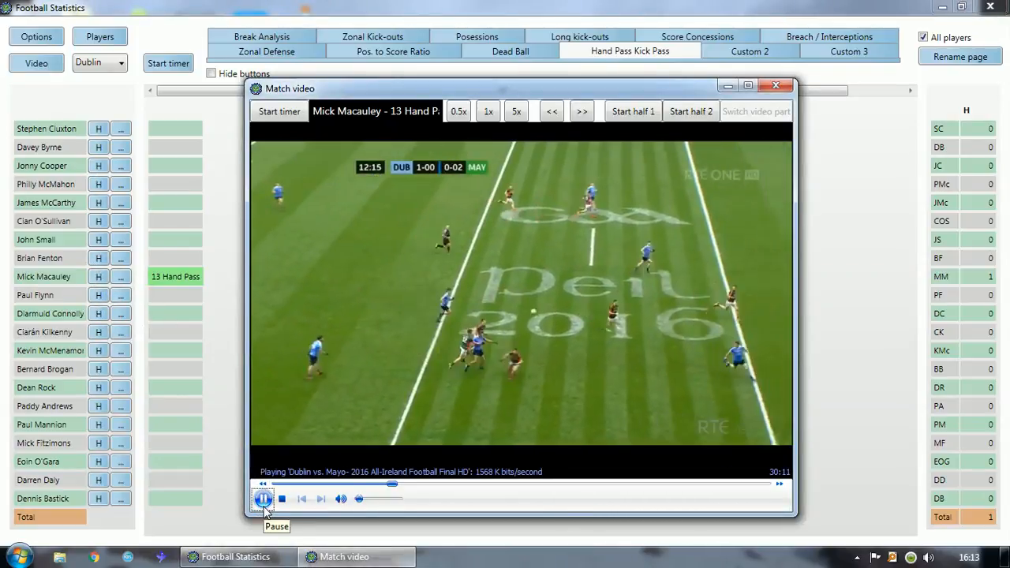
left_click(264, 503)
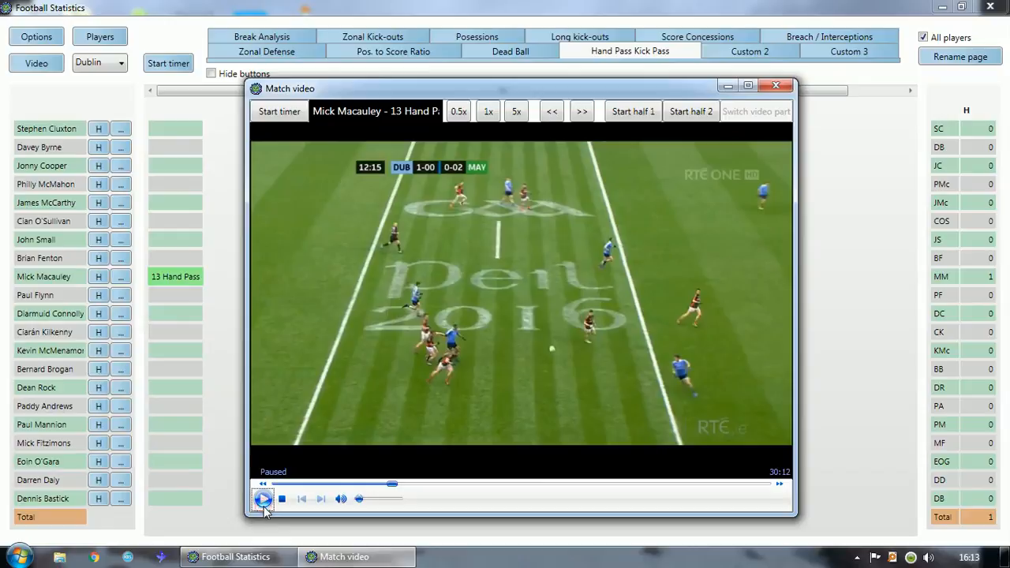
left_click(99, 203)
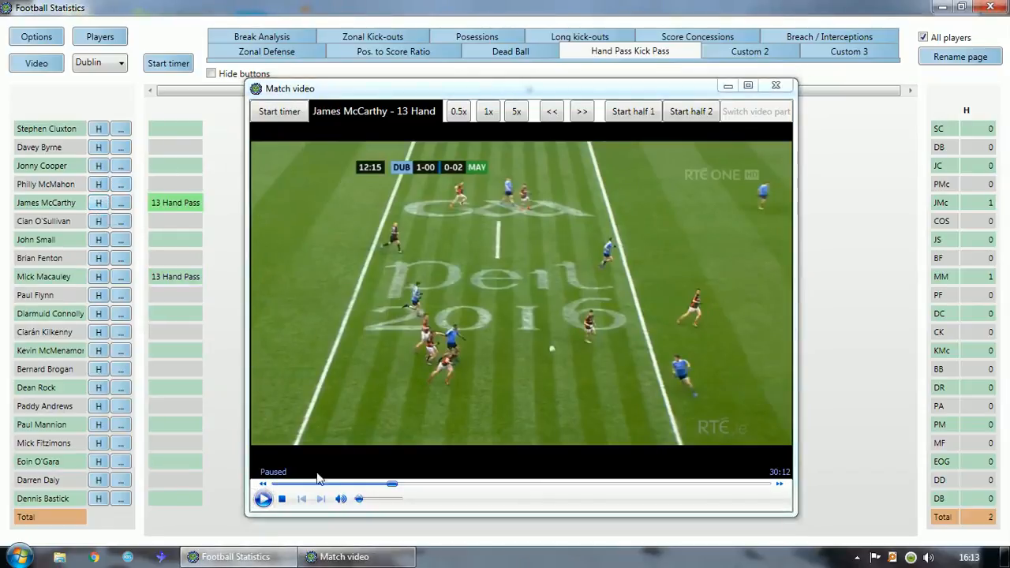
Advance the match video to 30:18 and record a new event type "Kick Pass" for Diarmuid Connolly
left_click(263, 500)
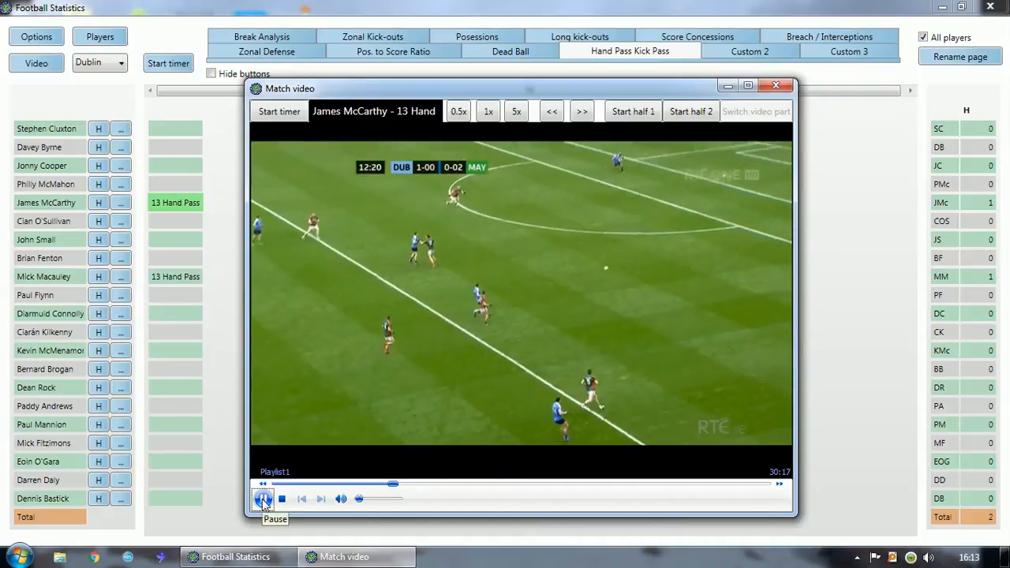
left_click(264, 500)
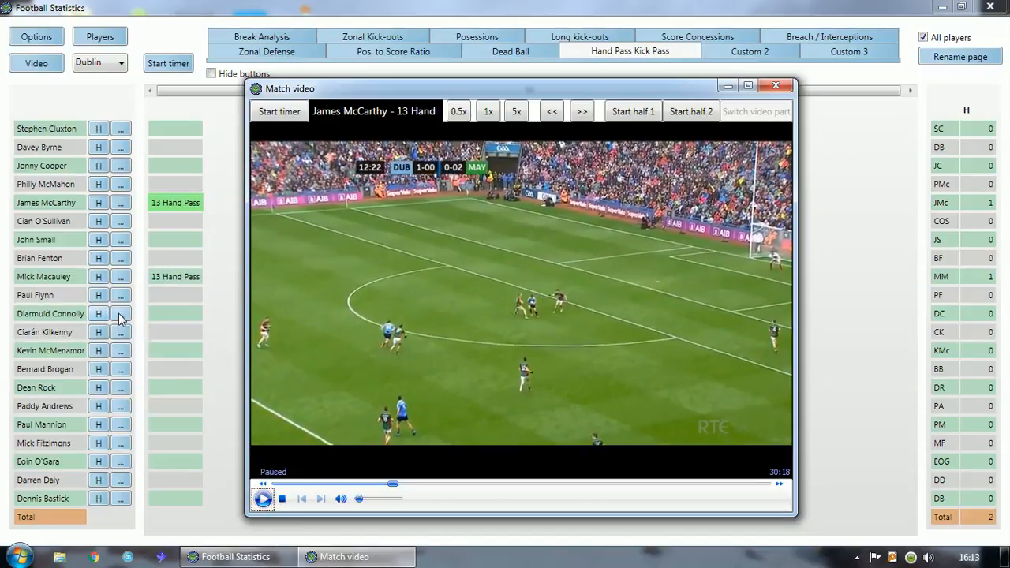
left_click(120, 316)
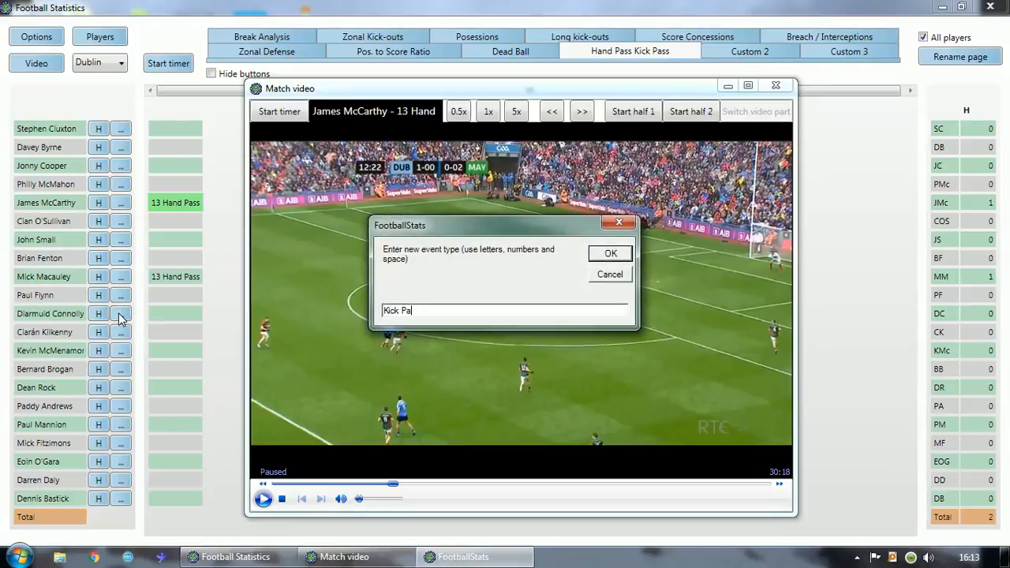
left_click(594, 253)
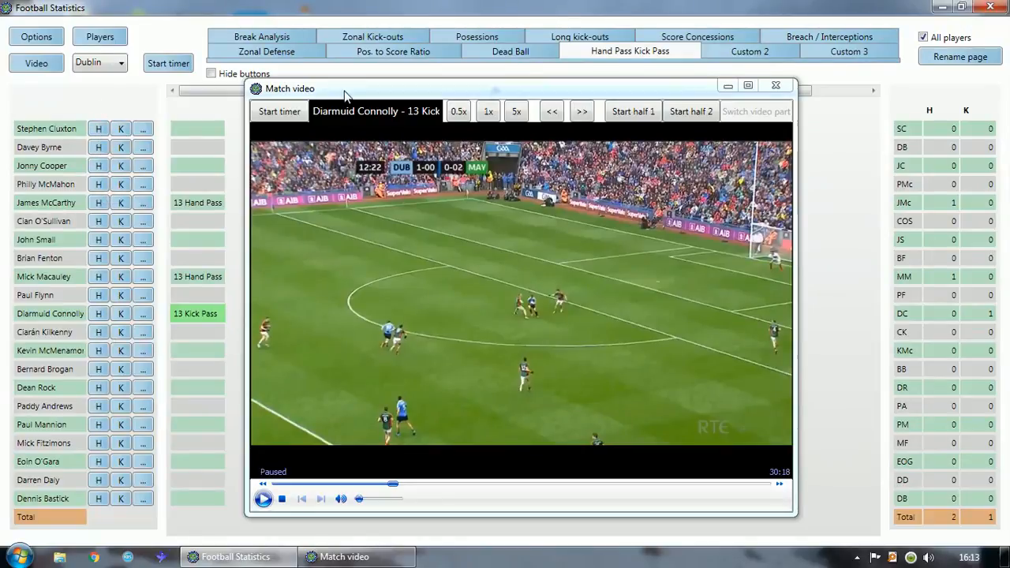
During playback up to 30:32, record one Hand Pass each for Bernard Brogan, James McCarthy, Brian Fenton and Kevin McMenamon
left_click_drag(345, 89, 340, 82)
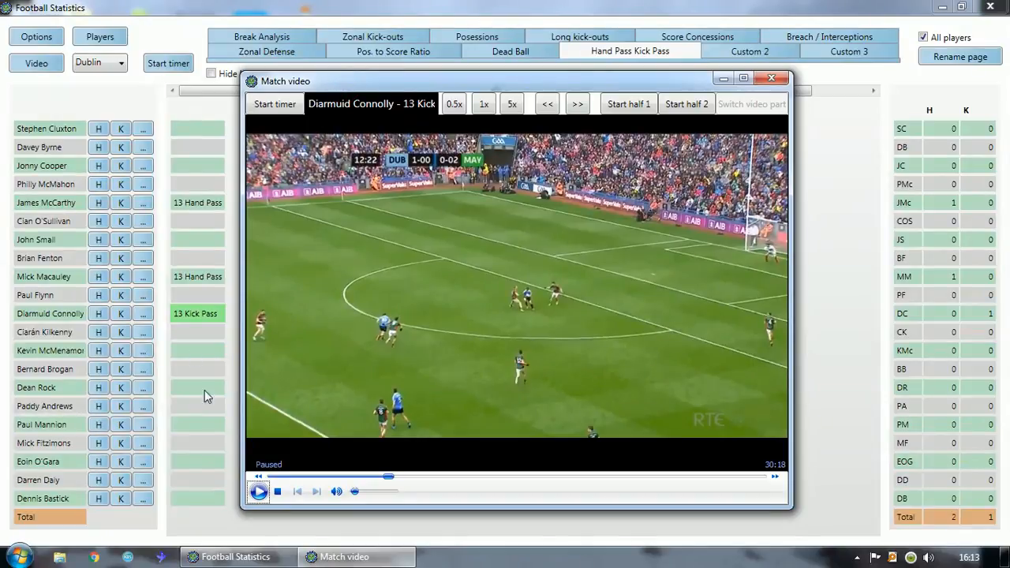
left_click(259, 492)
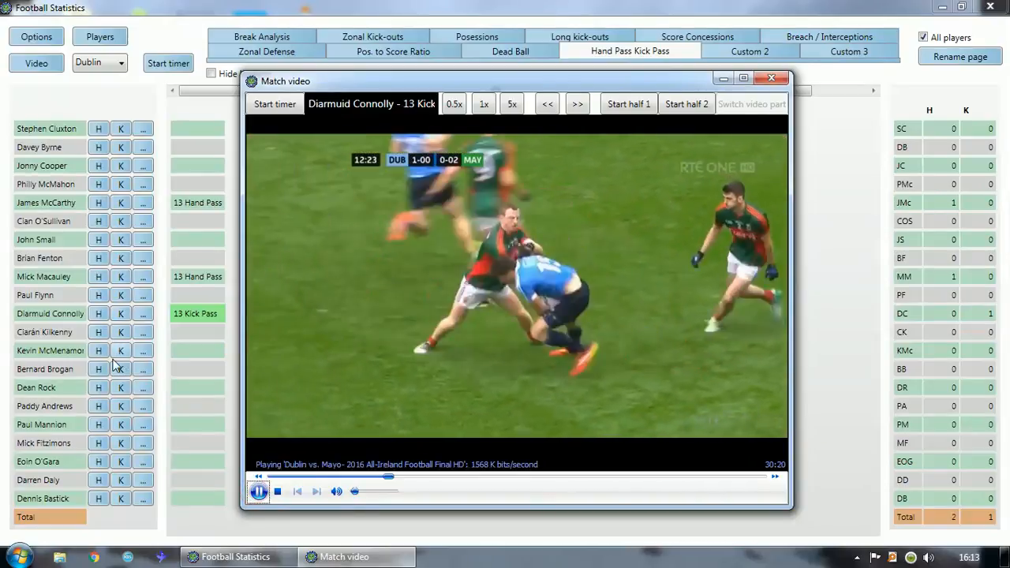
left_click(99, 369)
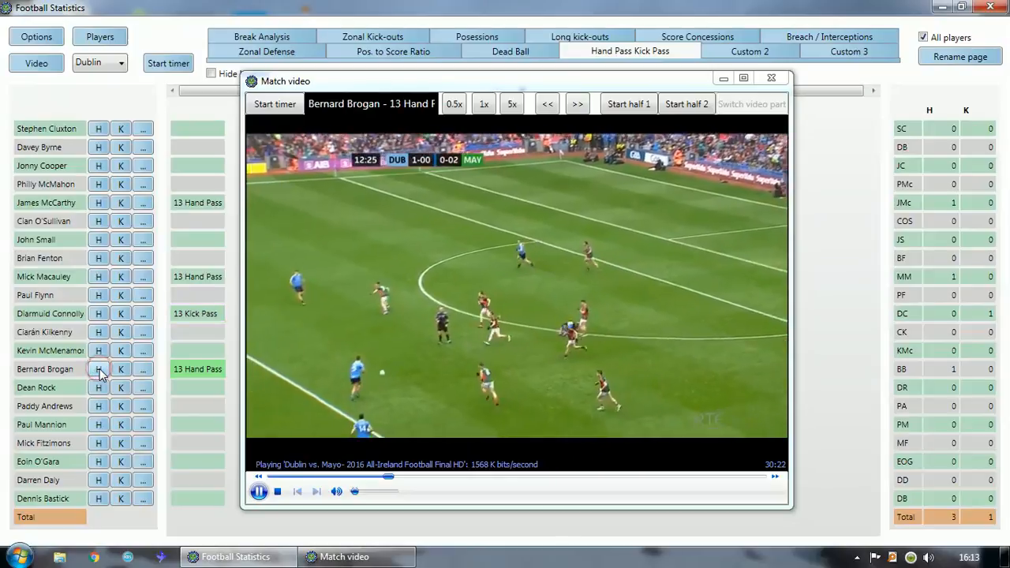
left_click(99, 203)
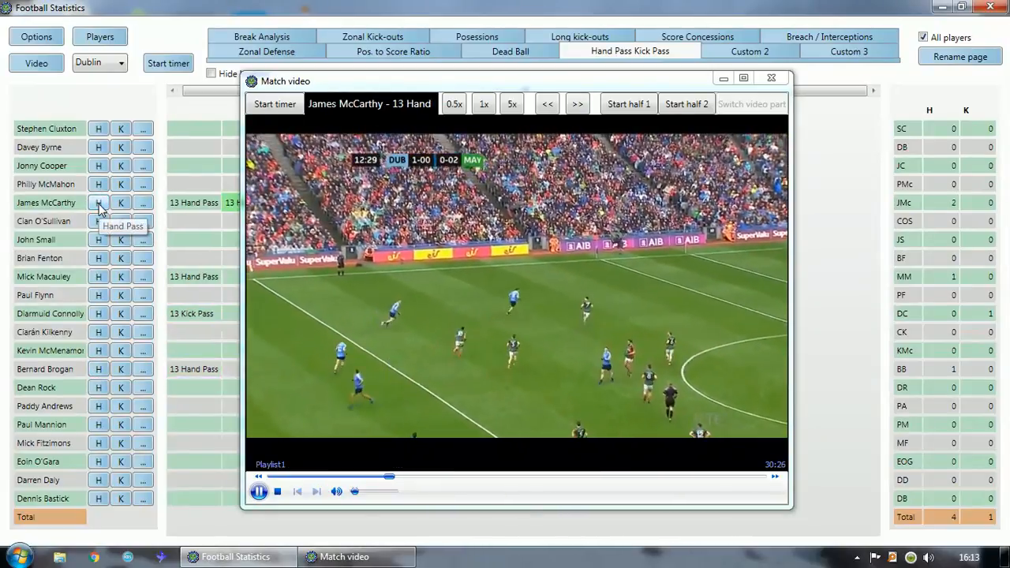
left_click(100, 259)
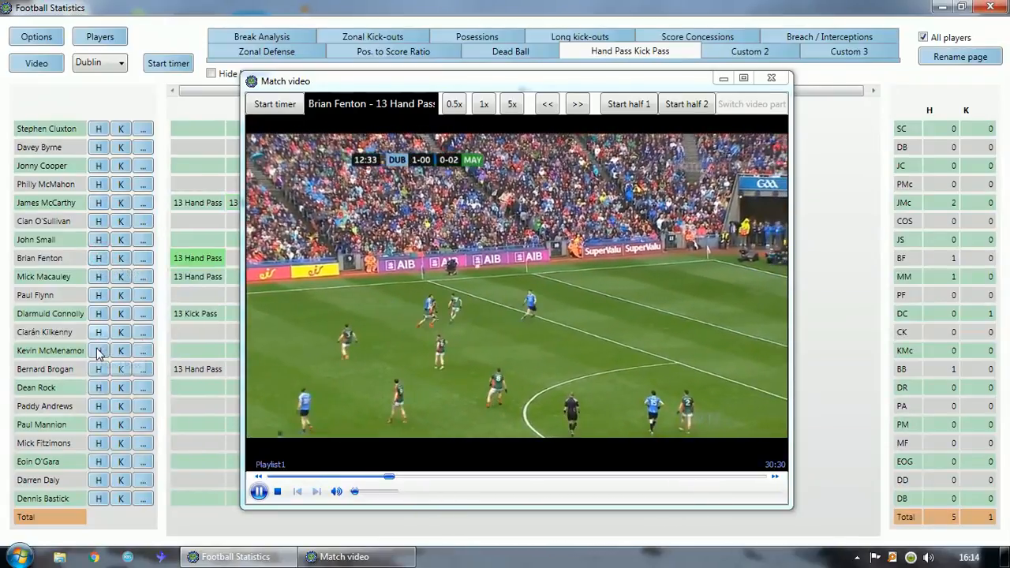
left_click(99, 353)
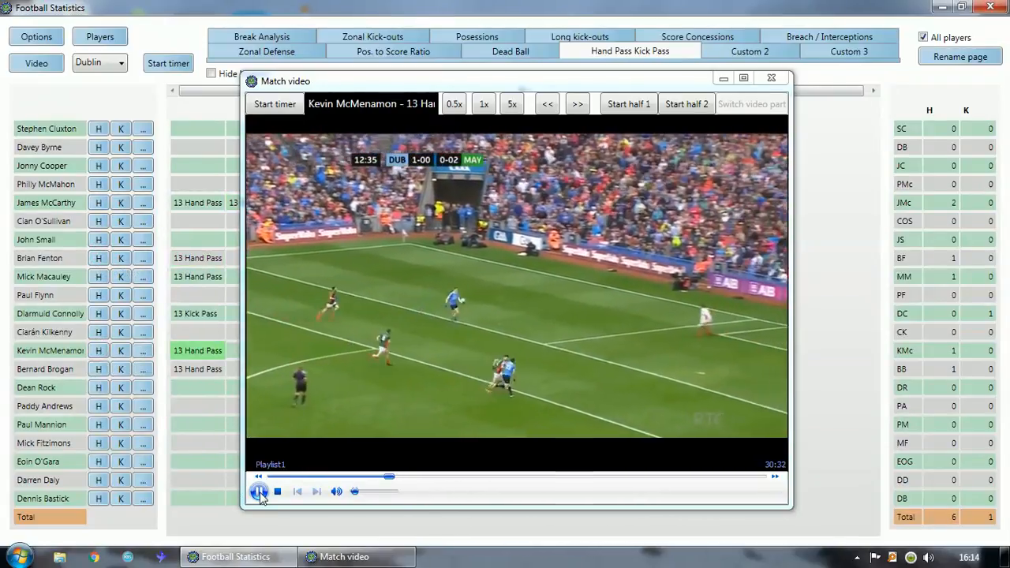
left_click(260, 492)
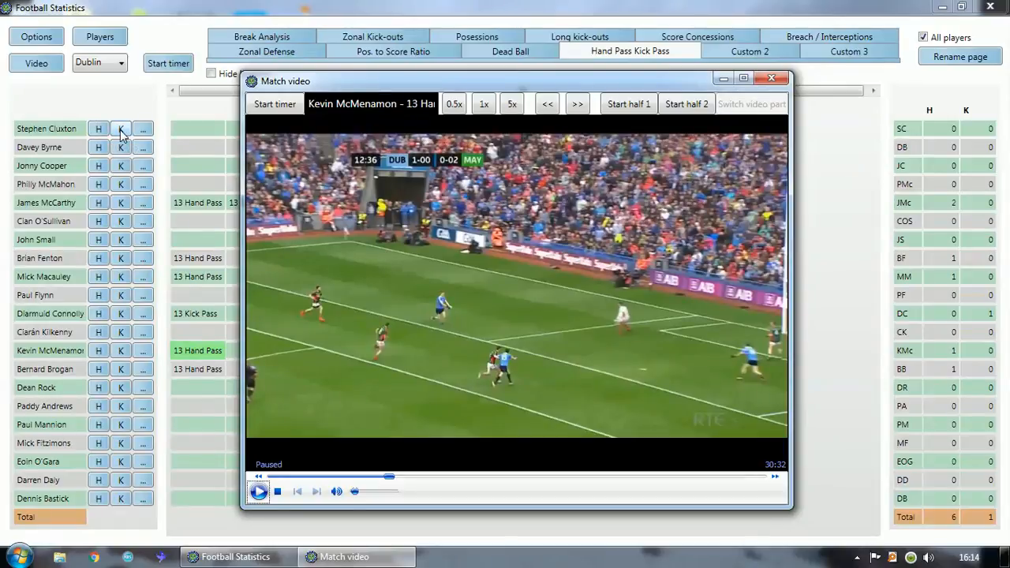
Advance the match video to 30:34 and record a new event type "Goal Shot" for Brian Fenton
left_click(258, 492)
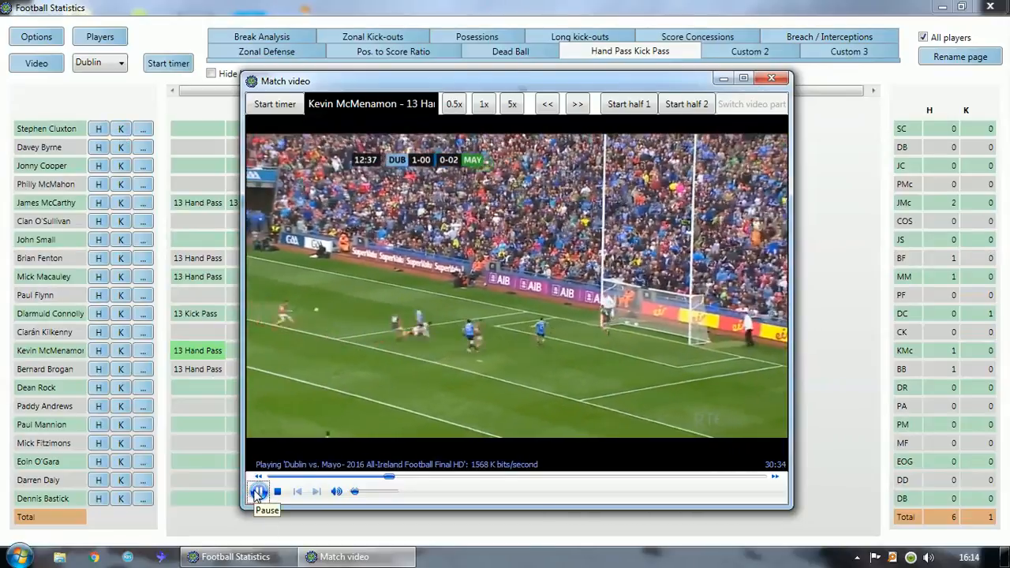
left_click(258, 492)
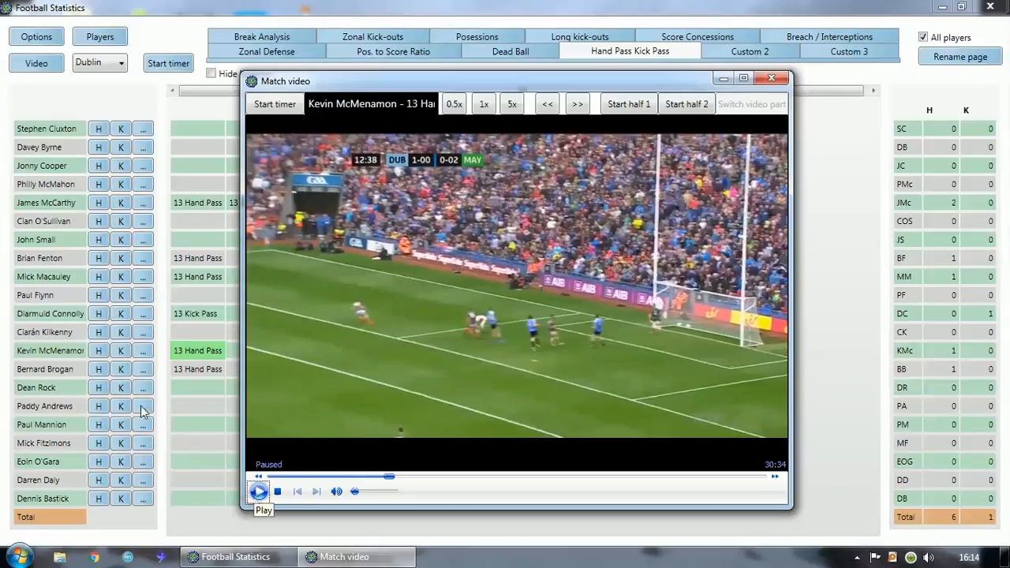
left_click(142, 260)
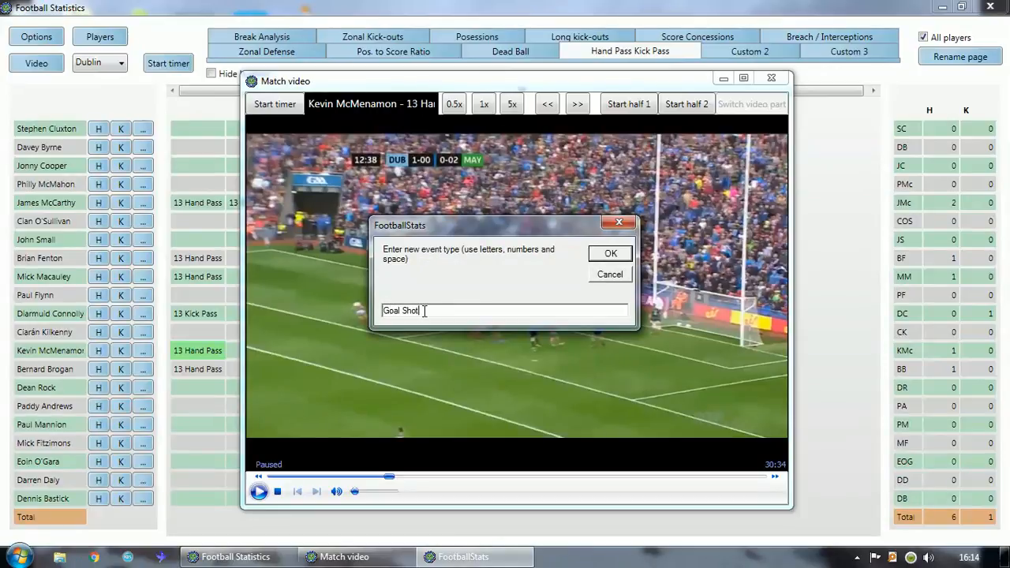
left_click(608, 254)
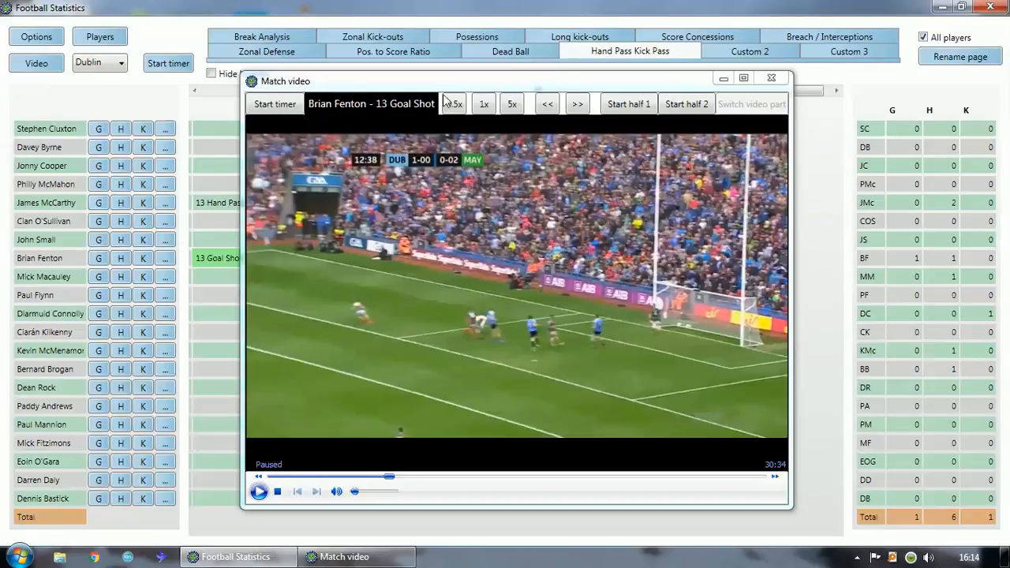
Reposition the match video window to examine the player event buttons, logged events and the G, H and K totals
left_click_drag(446, 81, 507, 78)
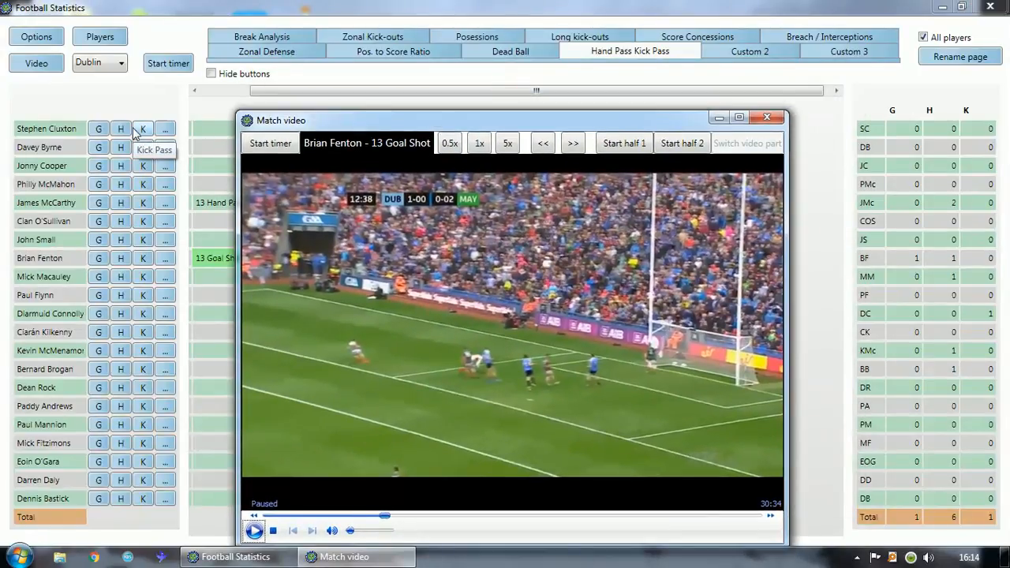
left_click_drag(350, 124, 380, 133)
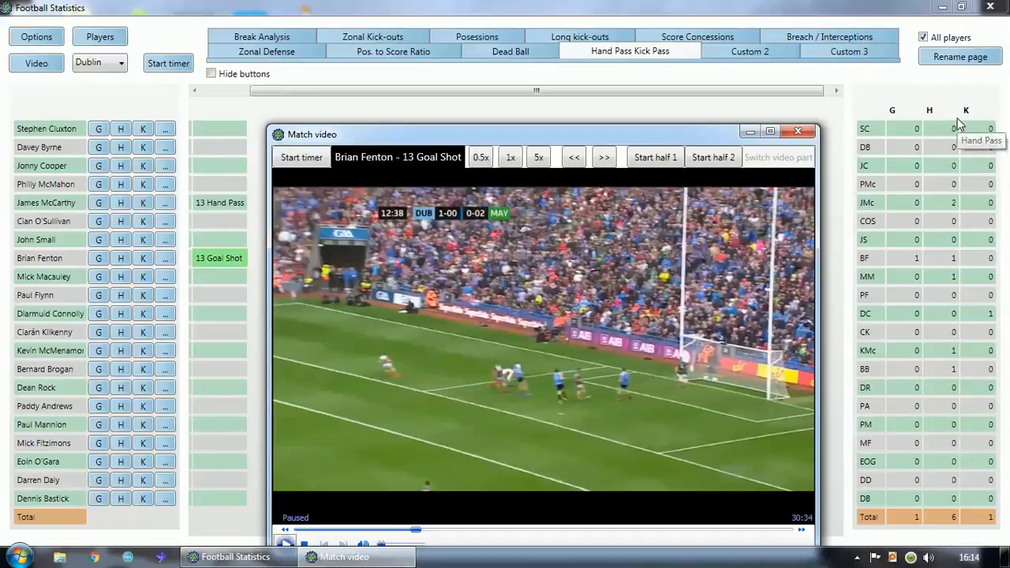
left_click_drag(611, 144, 605, 121)
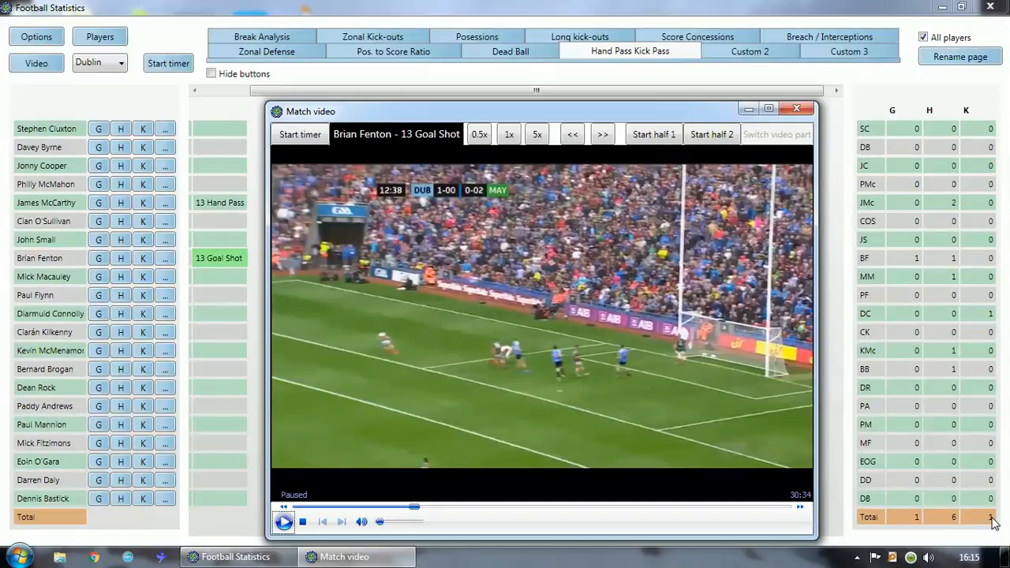
left_click_drag(562, 117, 565, 82)
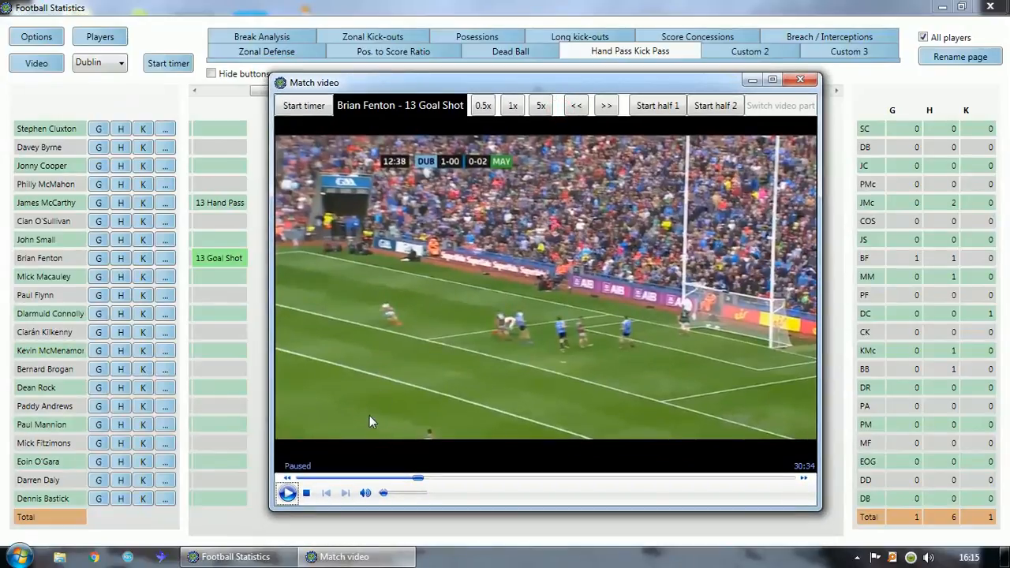
left_click(287, 494)
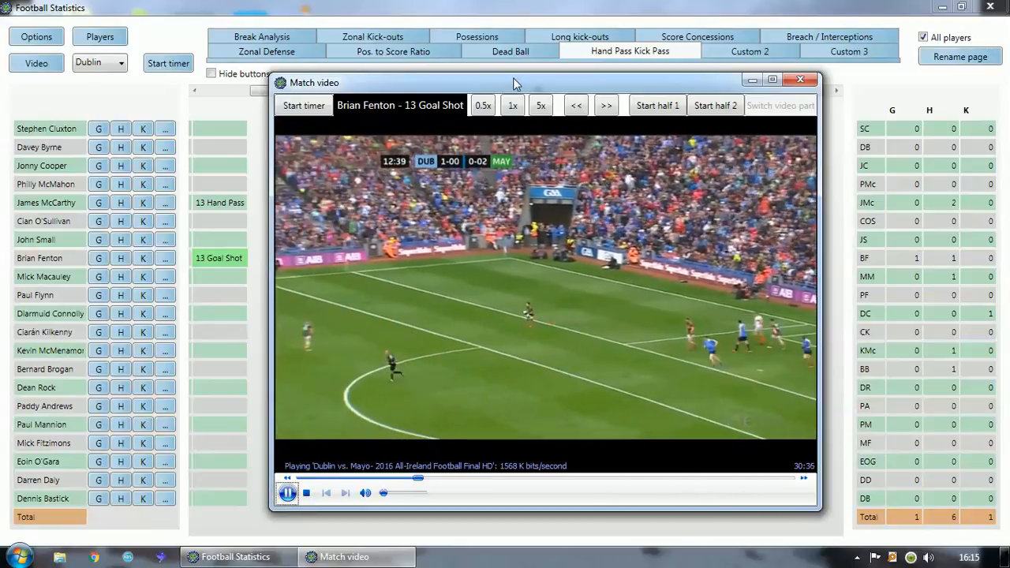
left_click_drag(515, 81, 525, 81)
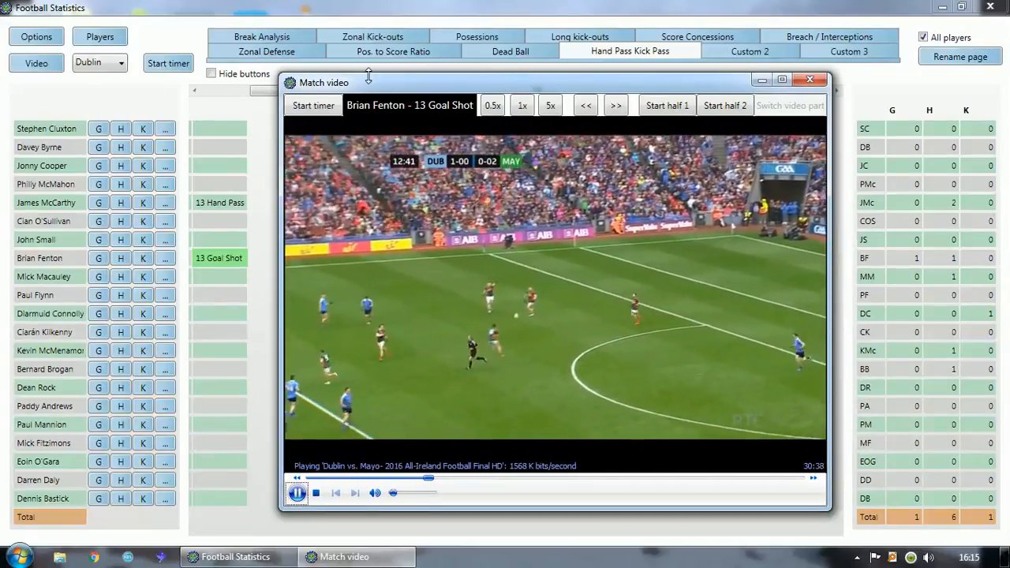
left_click_drag(260, 93, 208, 94)
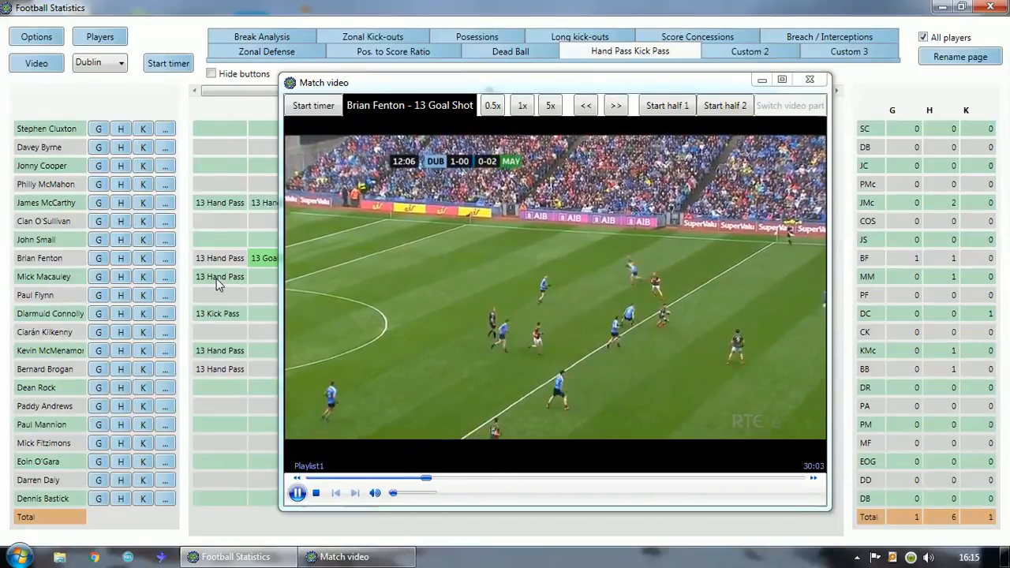
left_click(298, 494)
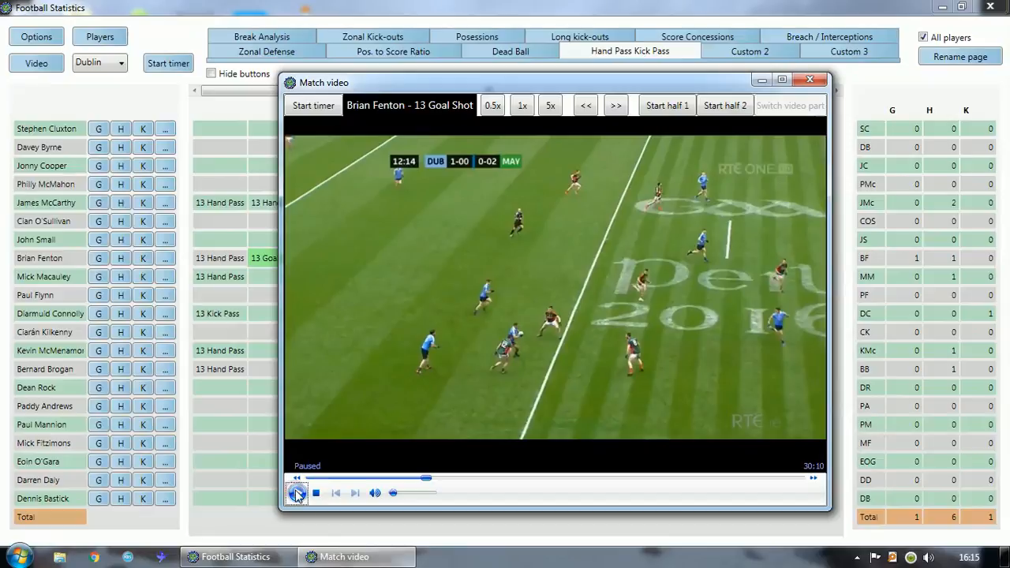
left_click(298, 494)
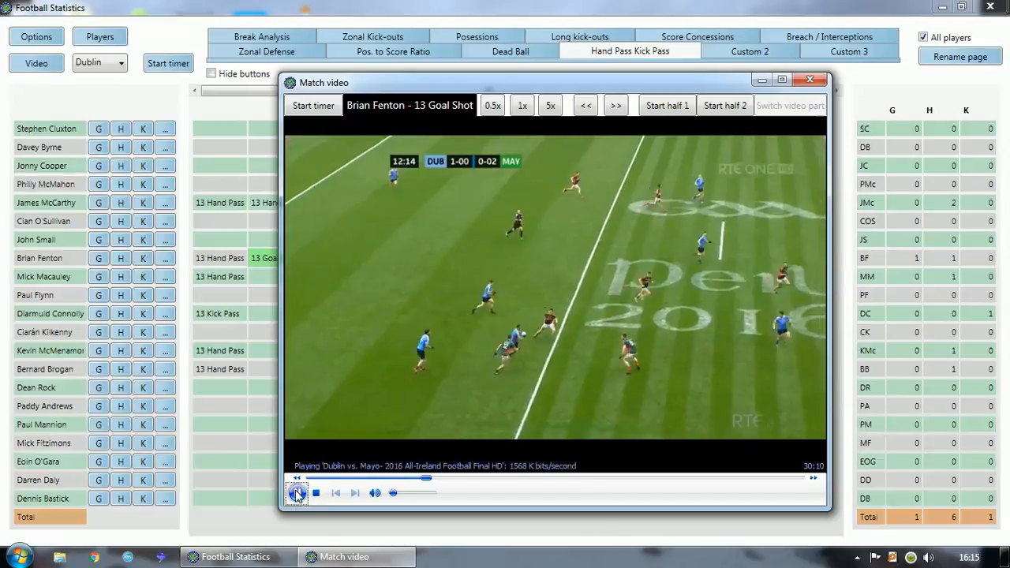
left_click(297, 493)
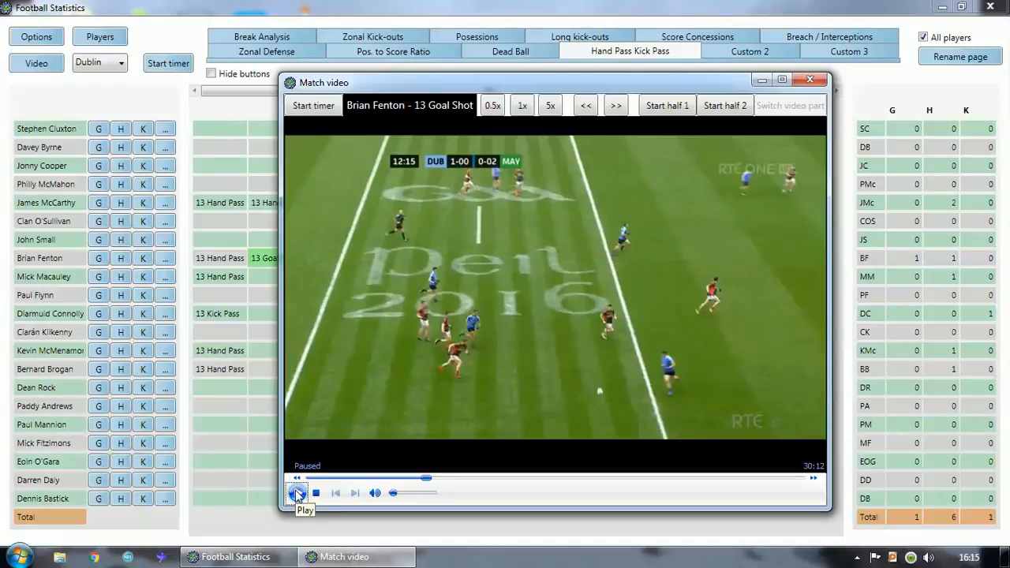
Open the Custom 2 page, move the video window clear of the player list, and turn off All players
mouse_move(529, 81)
left_mouse_down()
mouse_move(520, 101)
mouse_move(514, 87)
left_mouse_up()
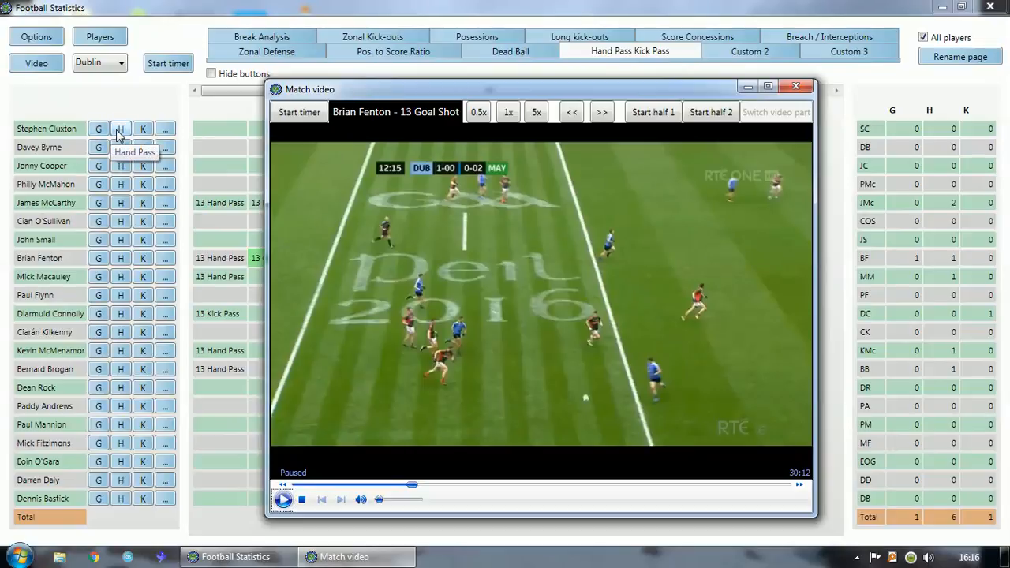
left_click_drag(409, 93, 421, 87)
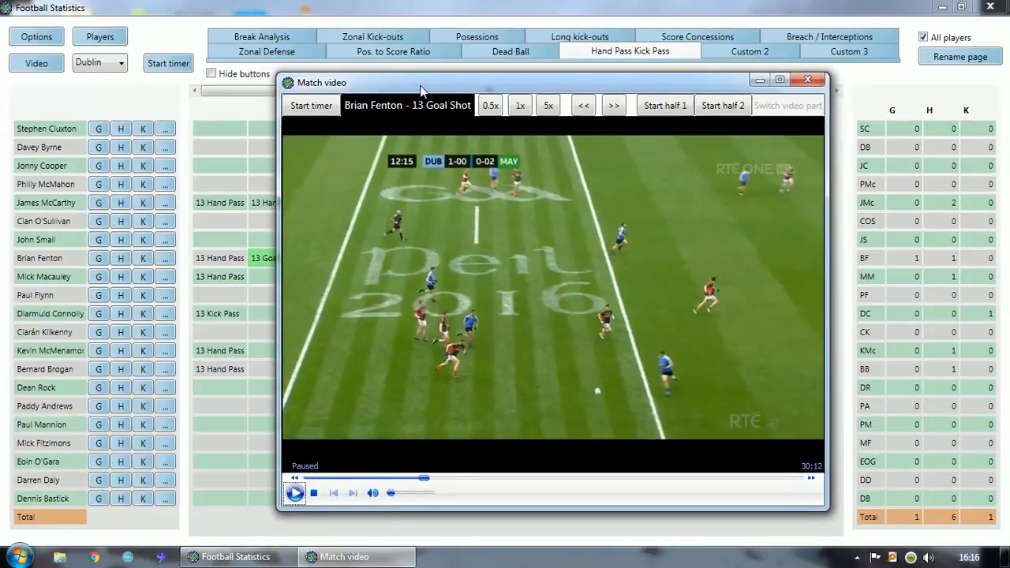
left_click(763, 53)
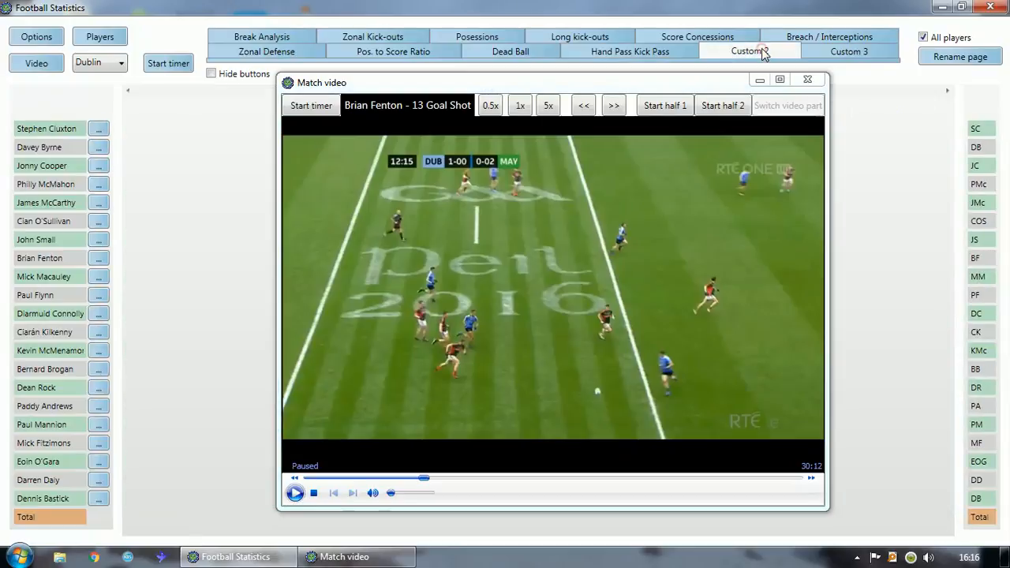
left_click_drag(619, 87, 584, 107)
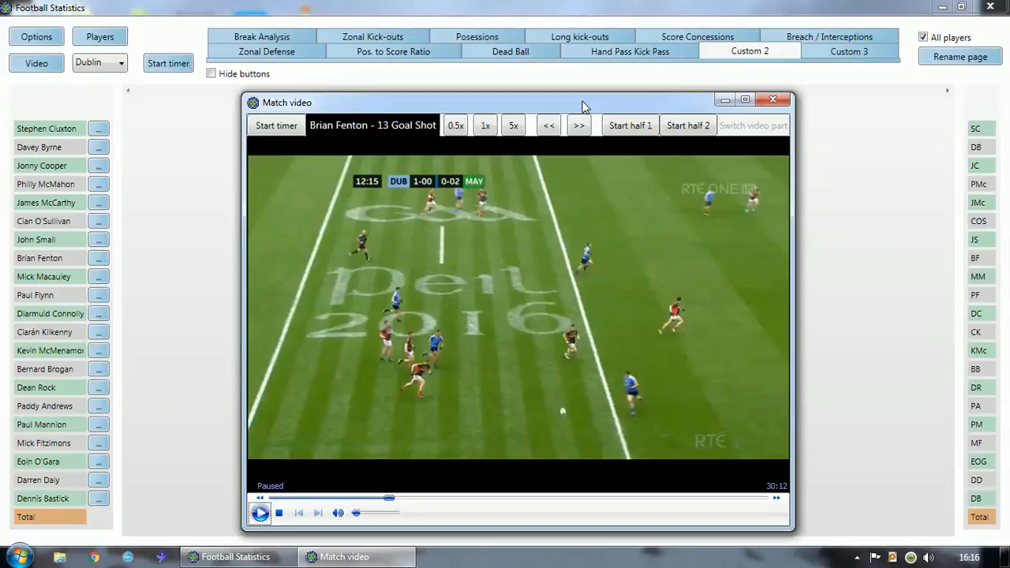
left_click(924, 38)
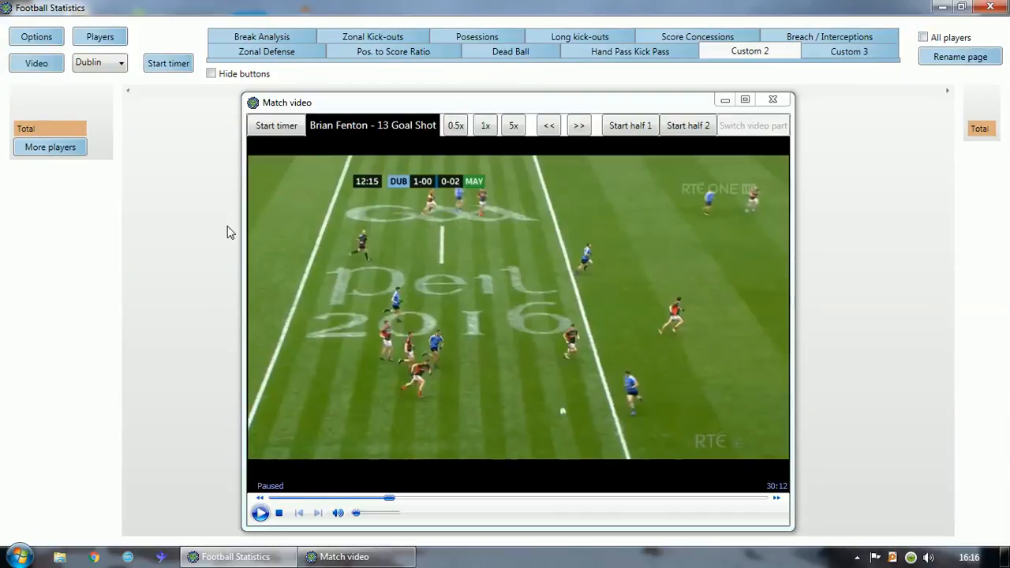
Add Stephen Cluxton to the Custom 2 page by recording a new event type "Yellow Card" for him
left_click(52, 147)
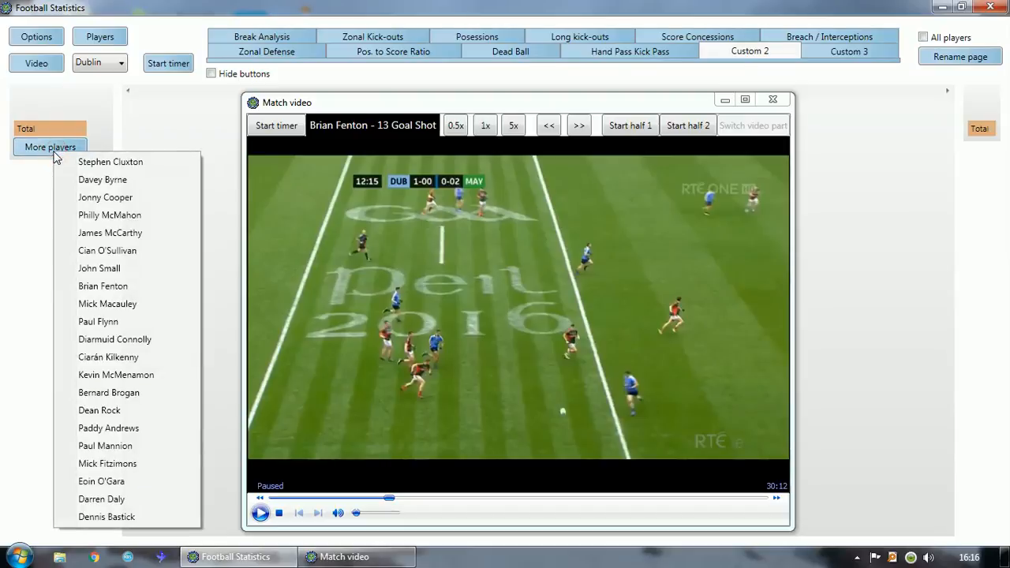
left_click(126, 161)
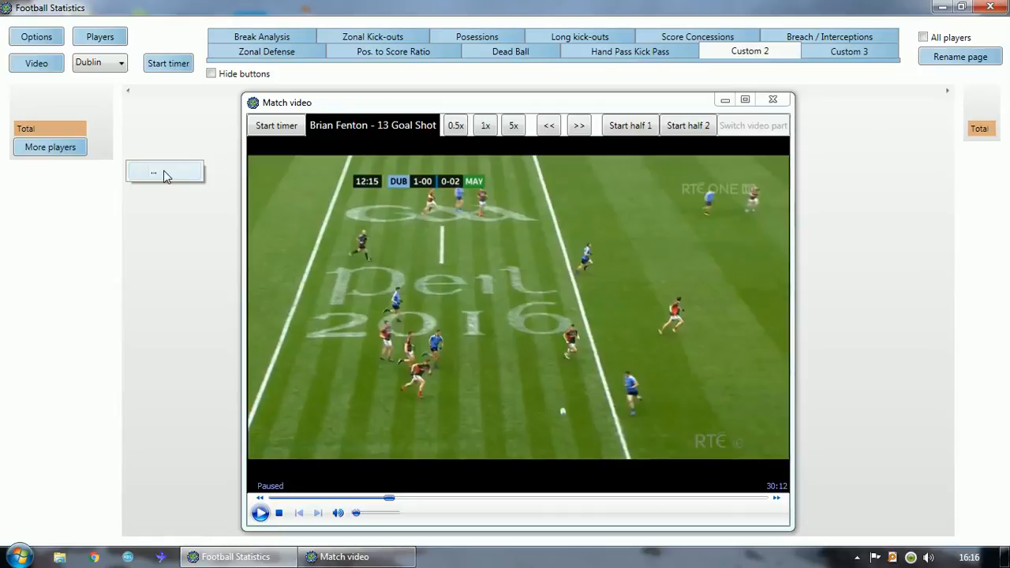
left_click(164, 173)
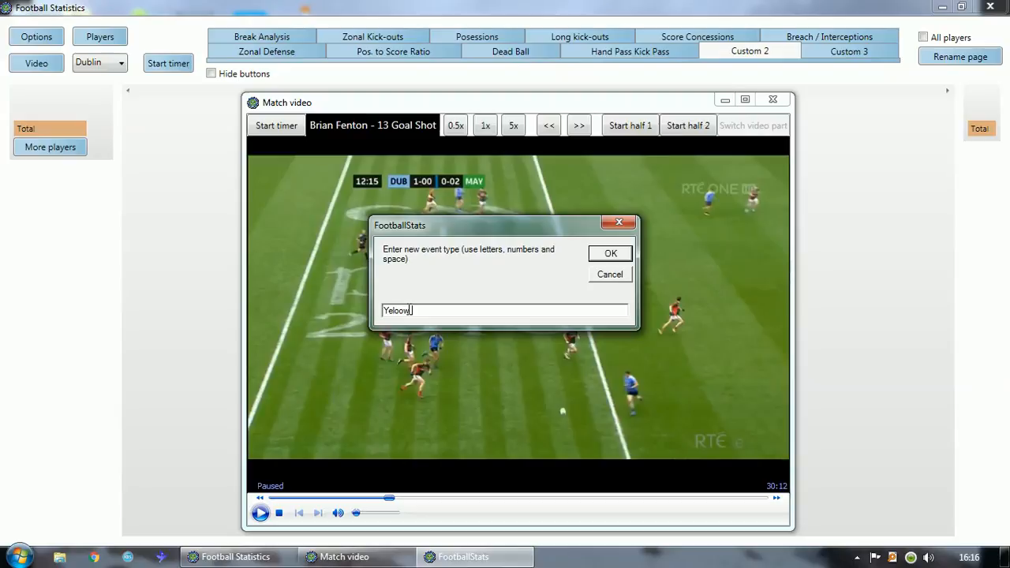
type("Yellow Card")
left_click(611, 259)
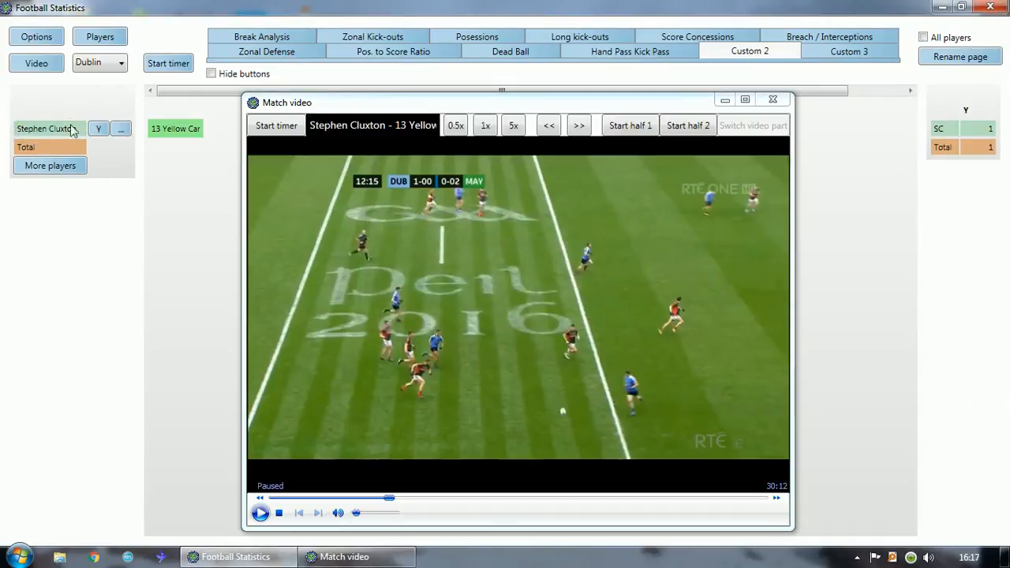
left_click(52, 168)
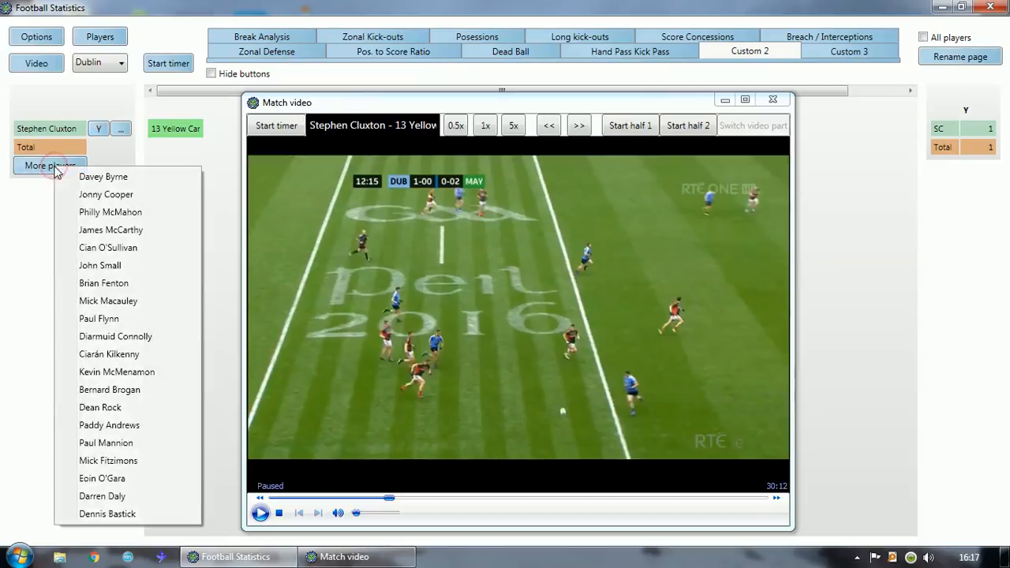
left_click(112, 196)
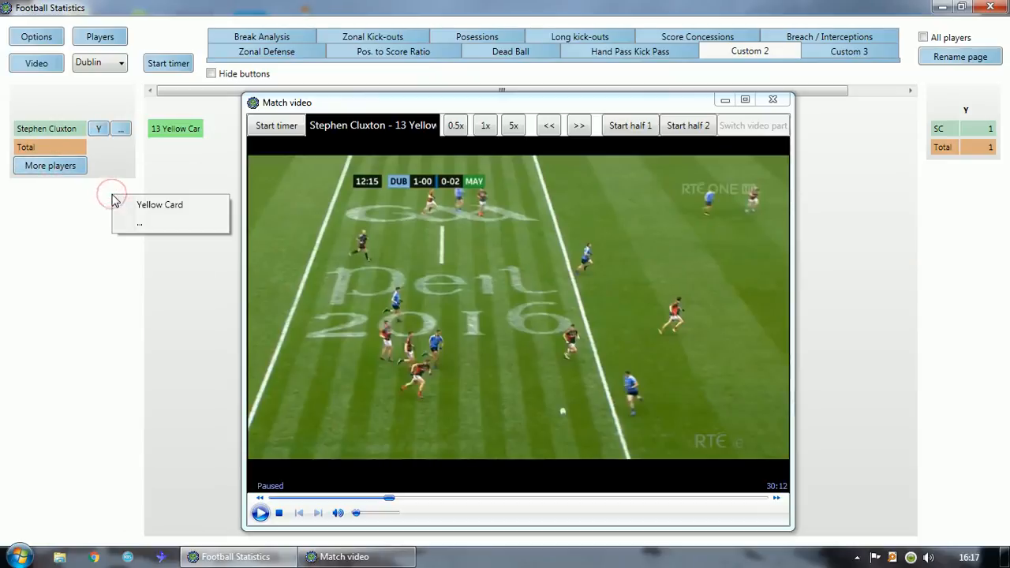
left_click(141, 225)
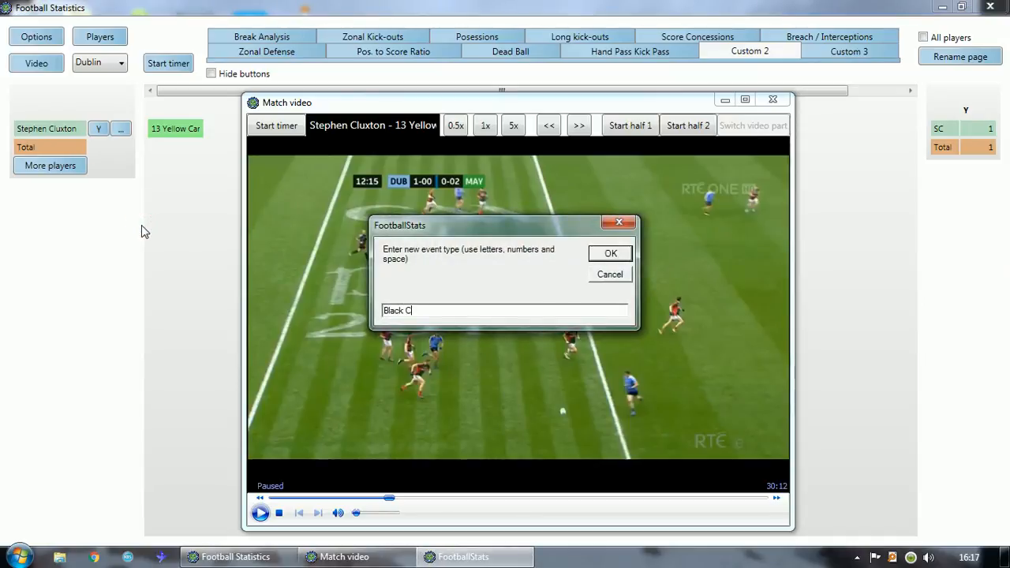
type("Black Car")
left_click(610, 253)
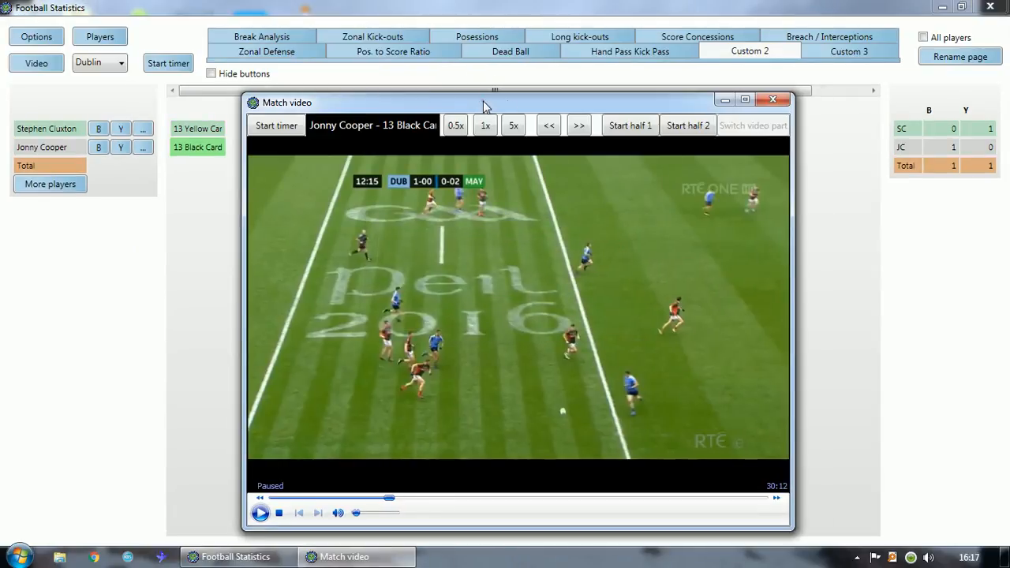
left_click_drag(484, 101, 515, 105)
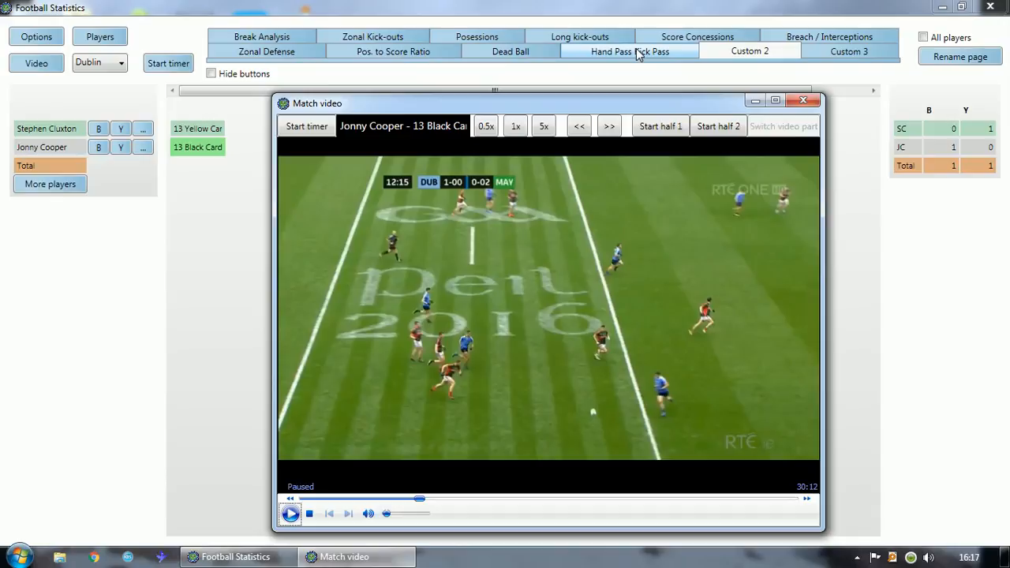
left_click_drag(557, 104, 556, 94)
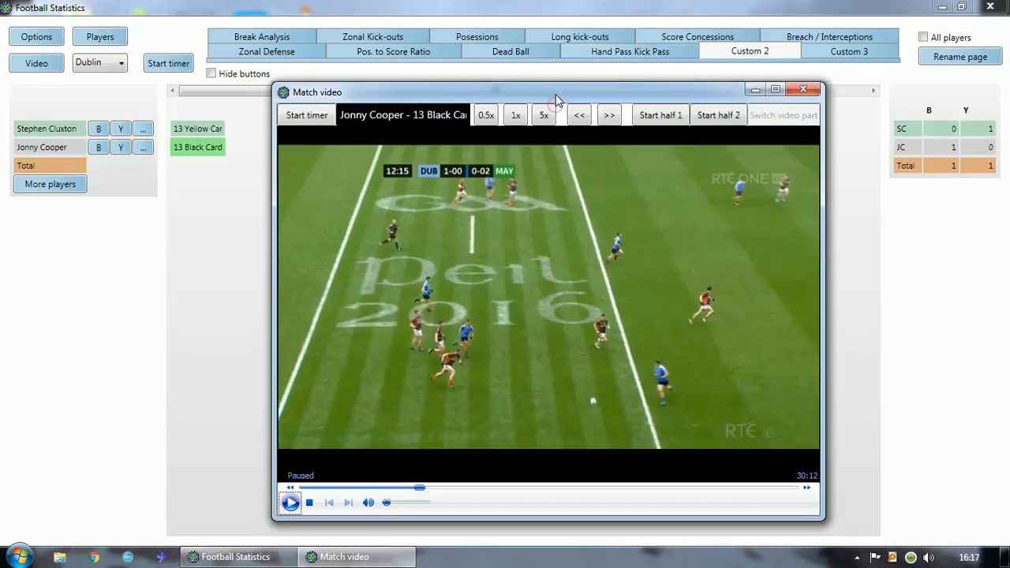